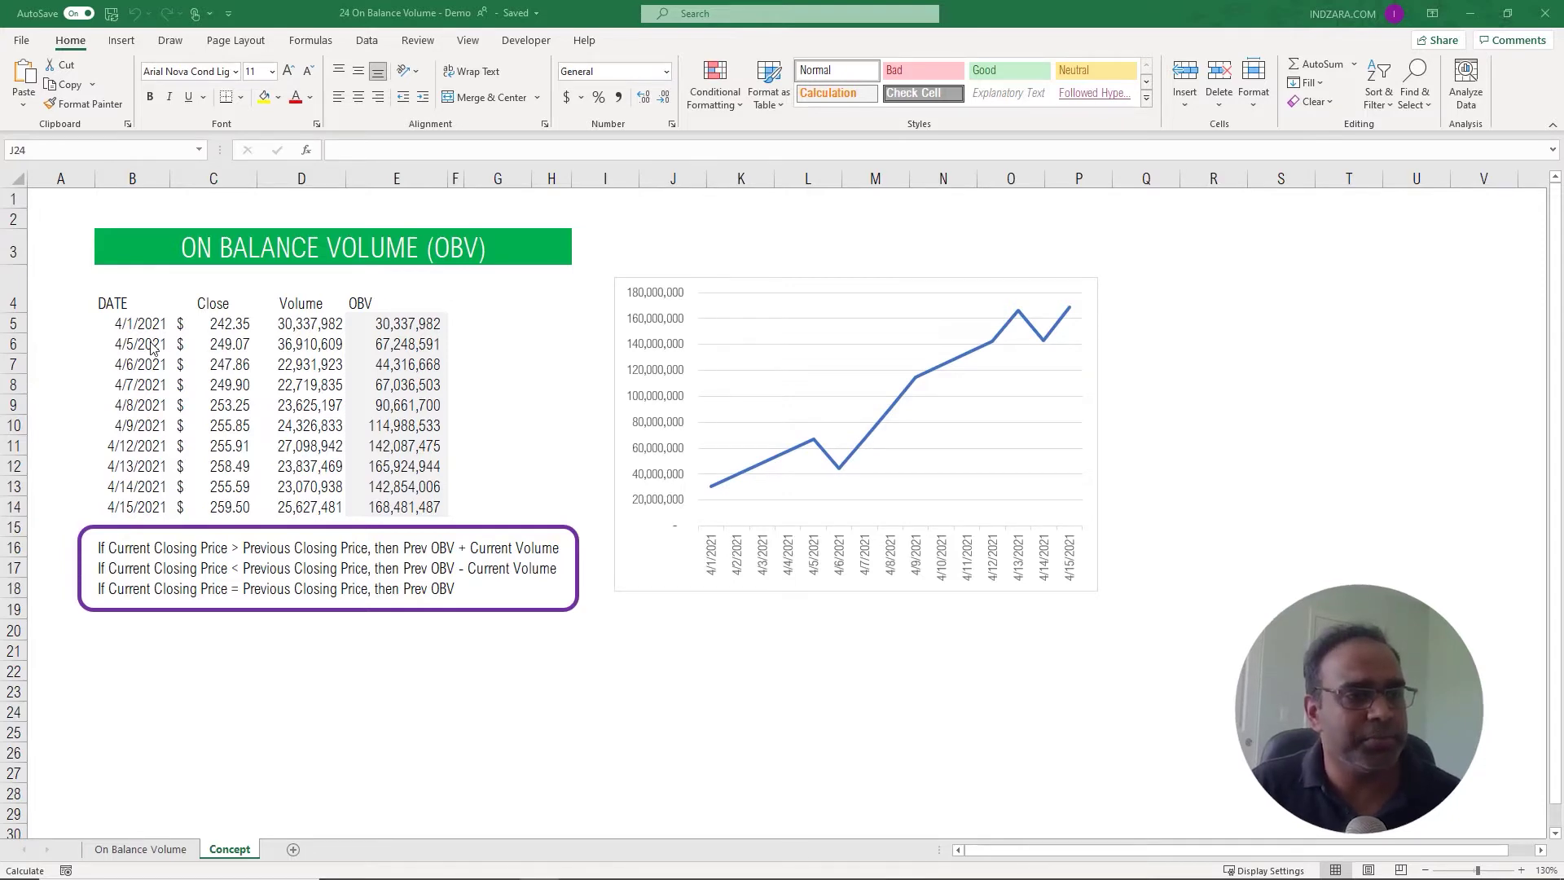
Highlight the Date, Close and Volume (D5:D14) columns of the OBV concept table.
drag(145, 325, 133, 497)
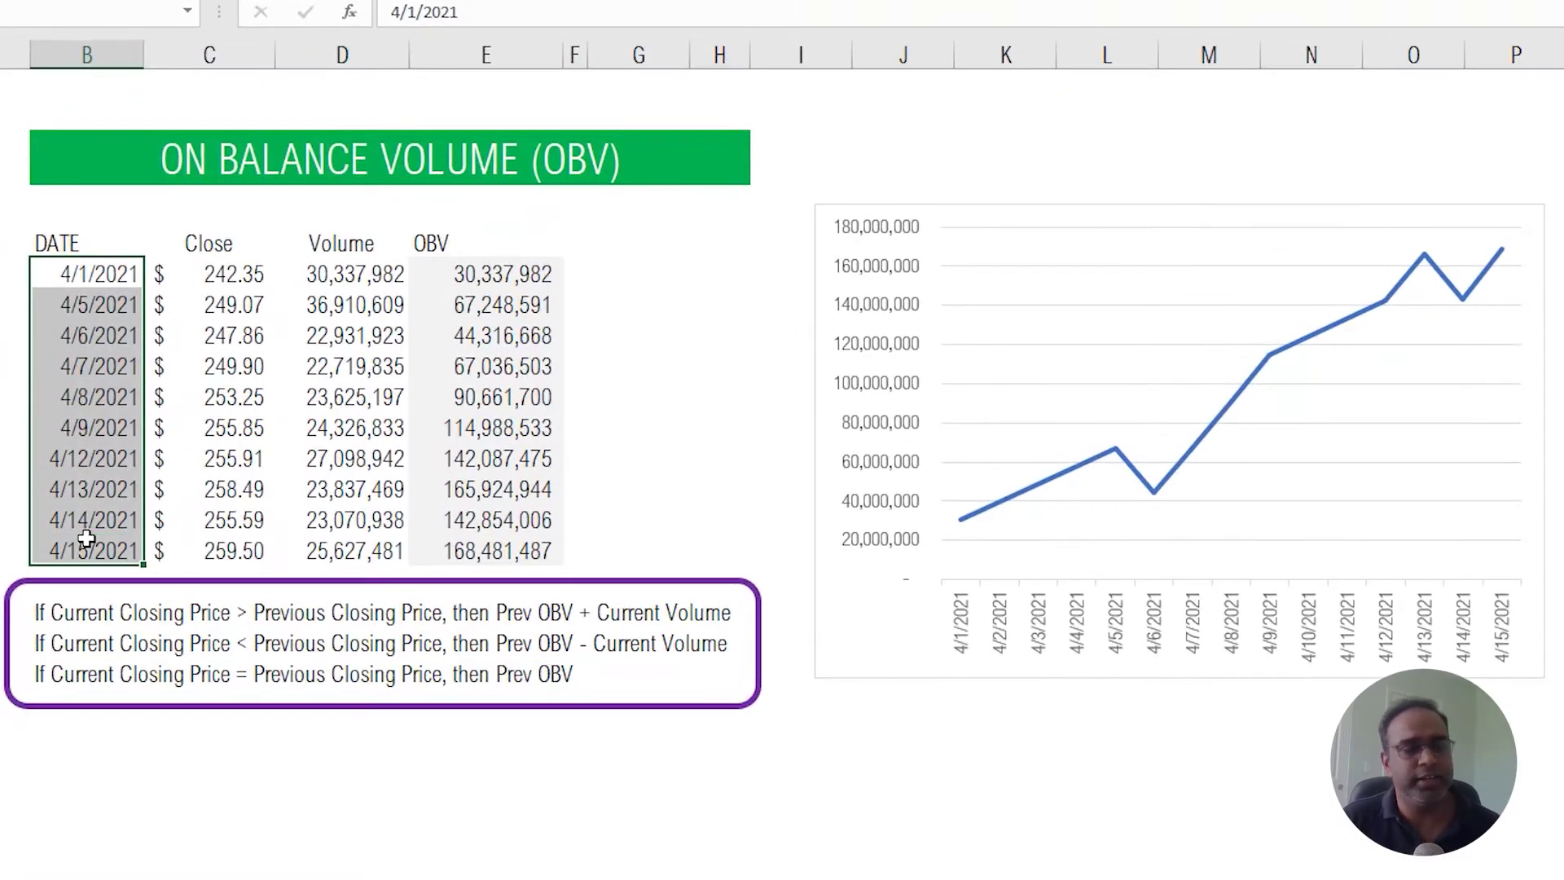
drag(216, 281, 228, 558)
click(362, 285)
drag(363, 289, 362, 541)
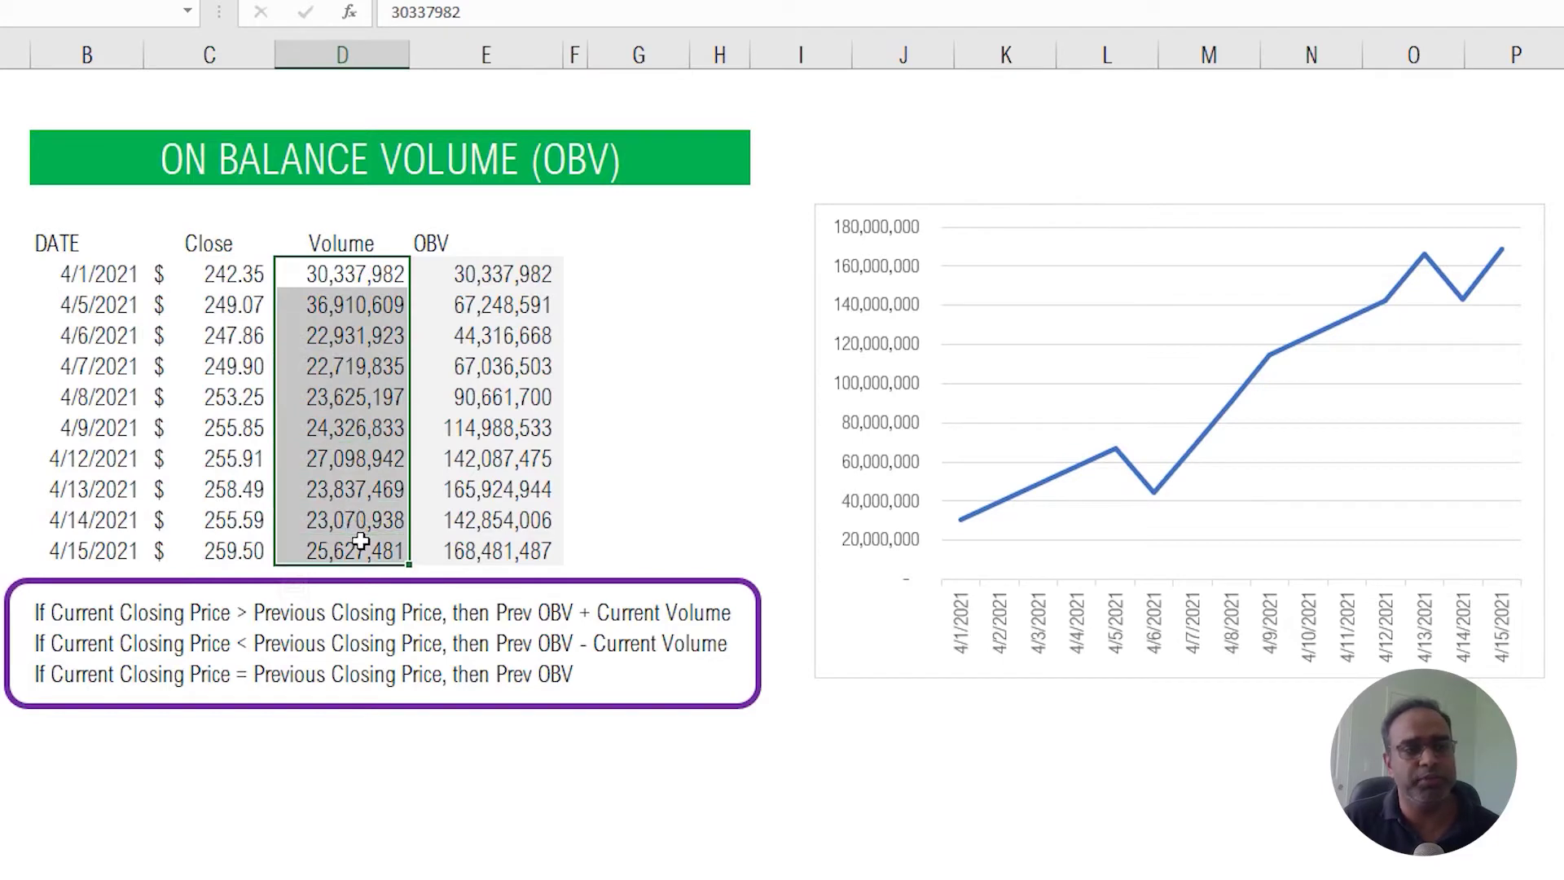
Inspect the OBV formulas in E5 and E6, leaving E6 unchanged.
click(450, 269)
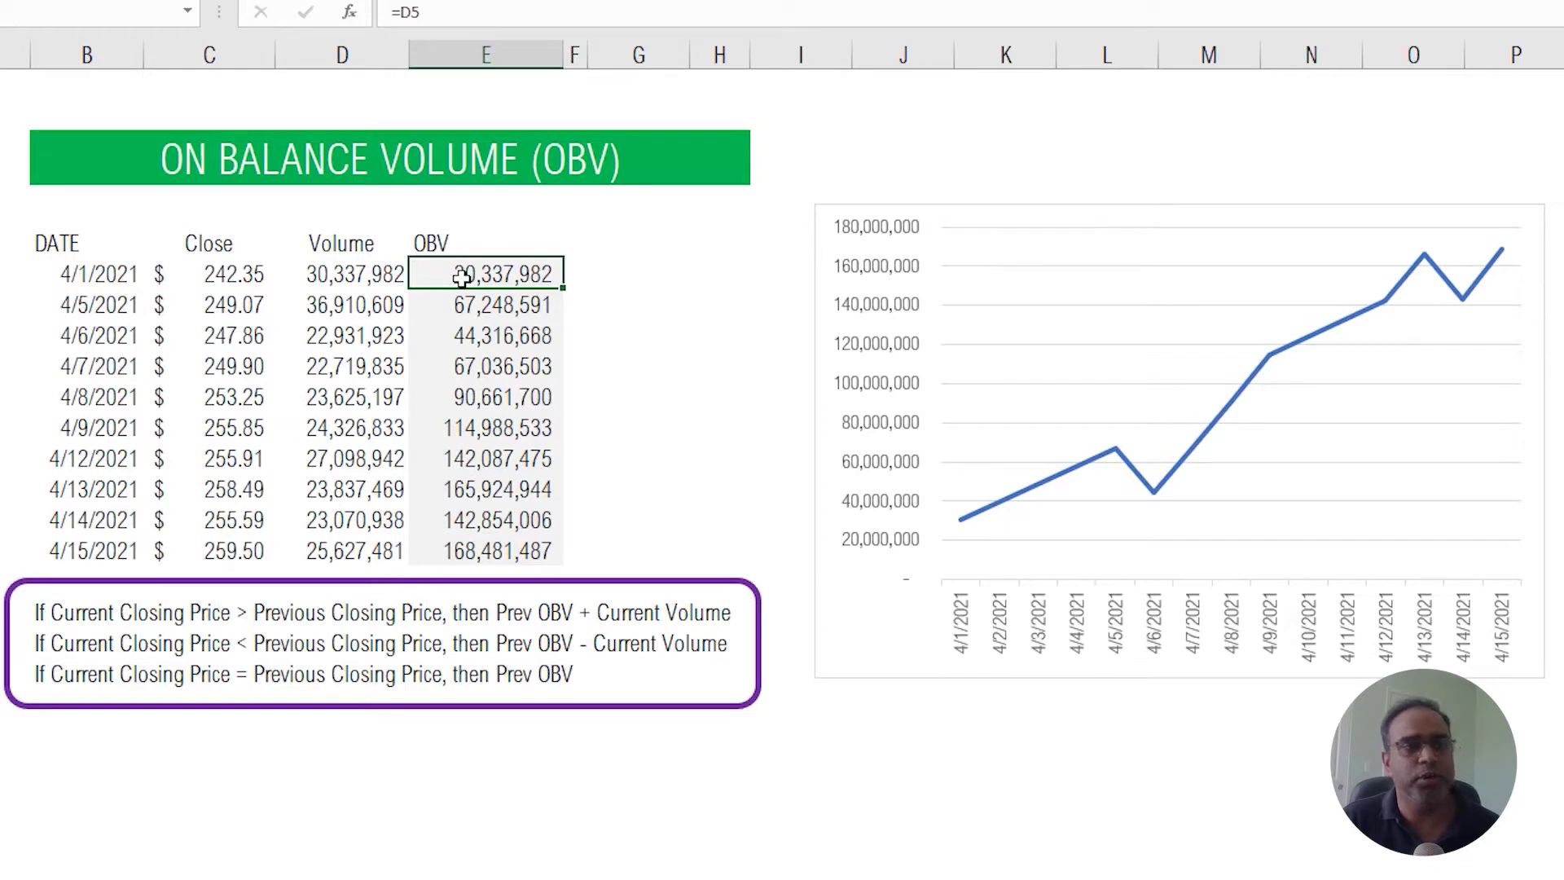
click(465, 303)
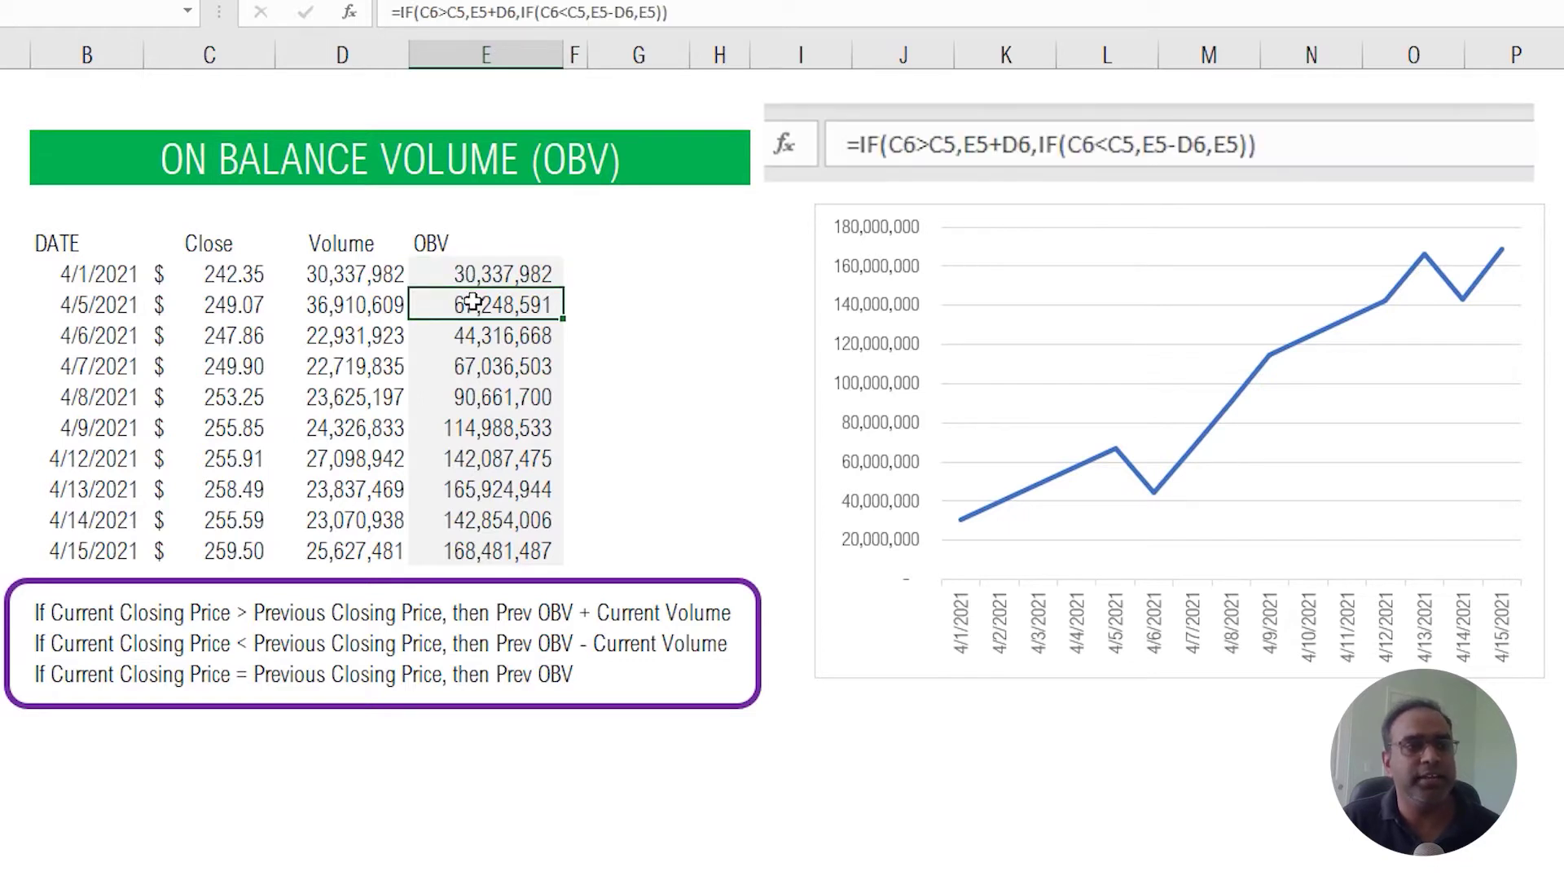
click(469, 15)
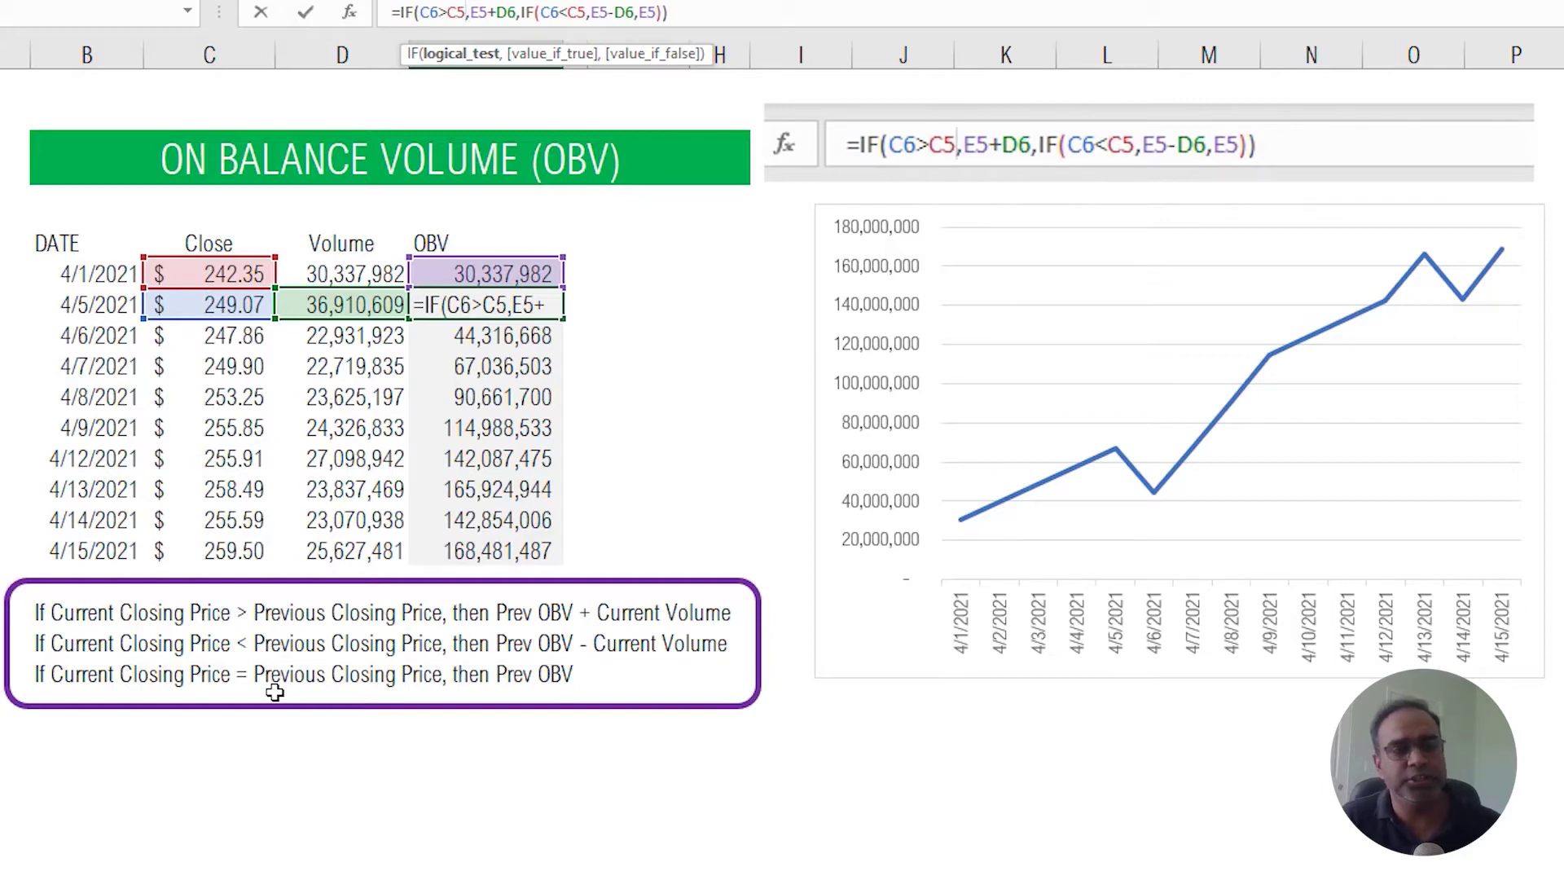
key(ctrl+Return)
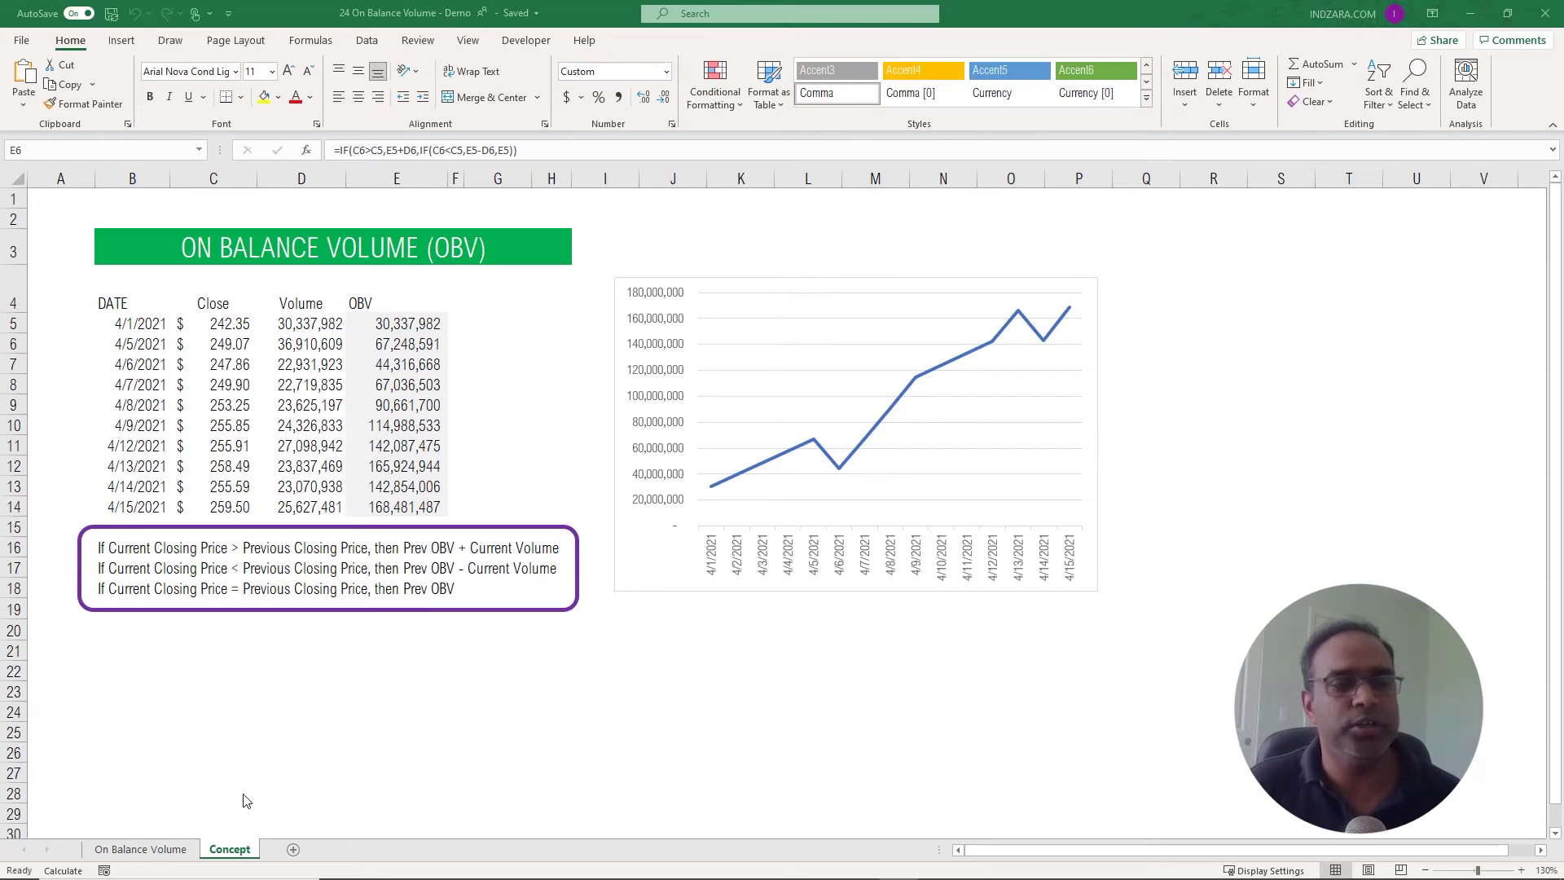
On the On Balance Volume template, replace the stock symbol with XNAS:TSLA.
click(174, 848)
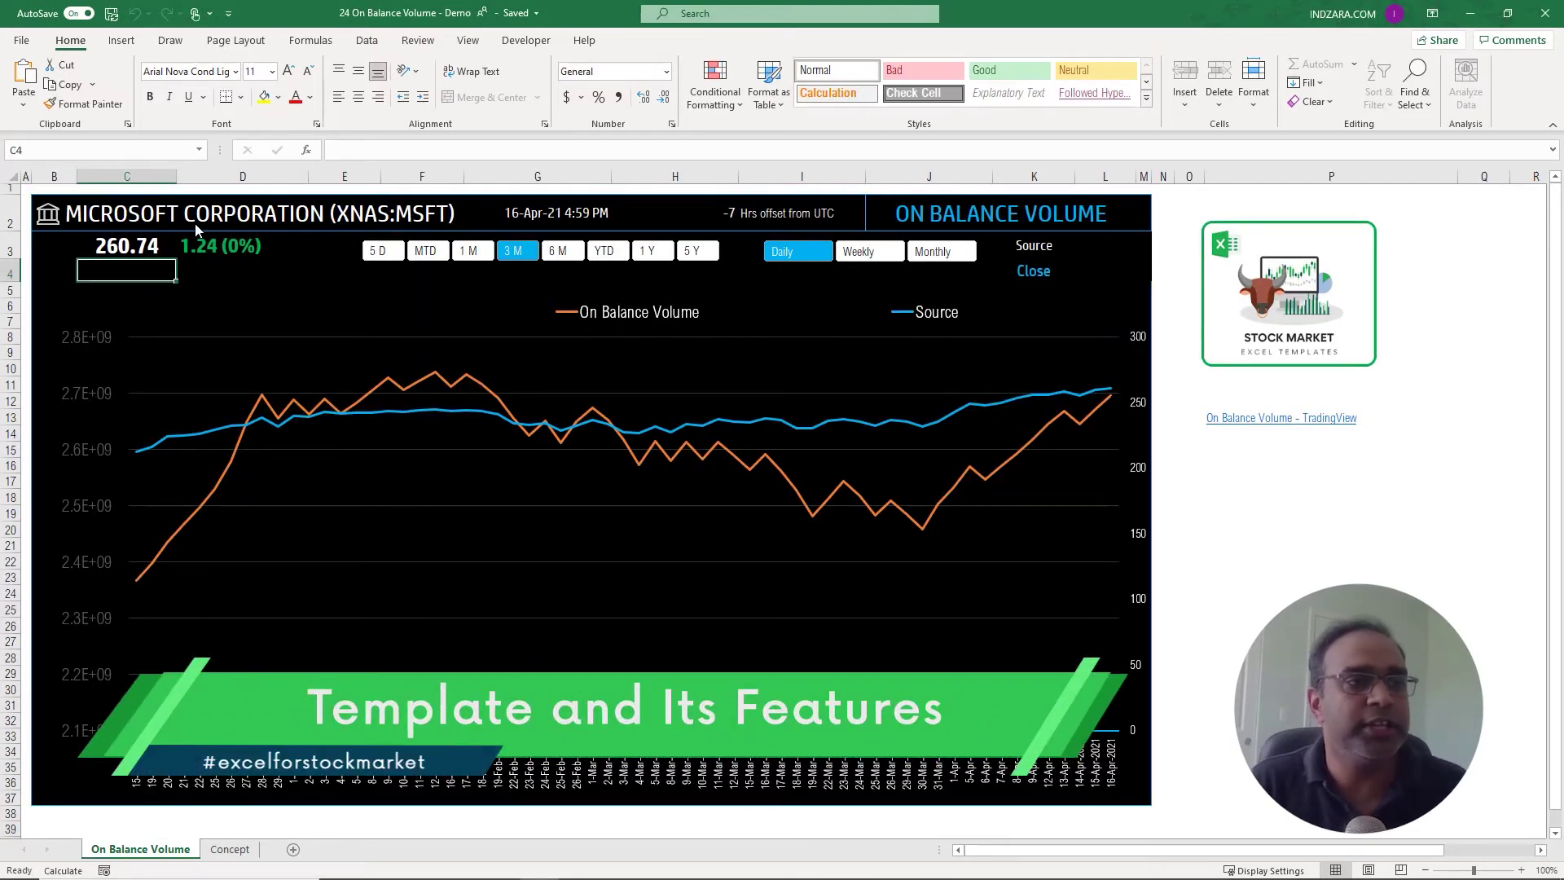
click(157, 213)
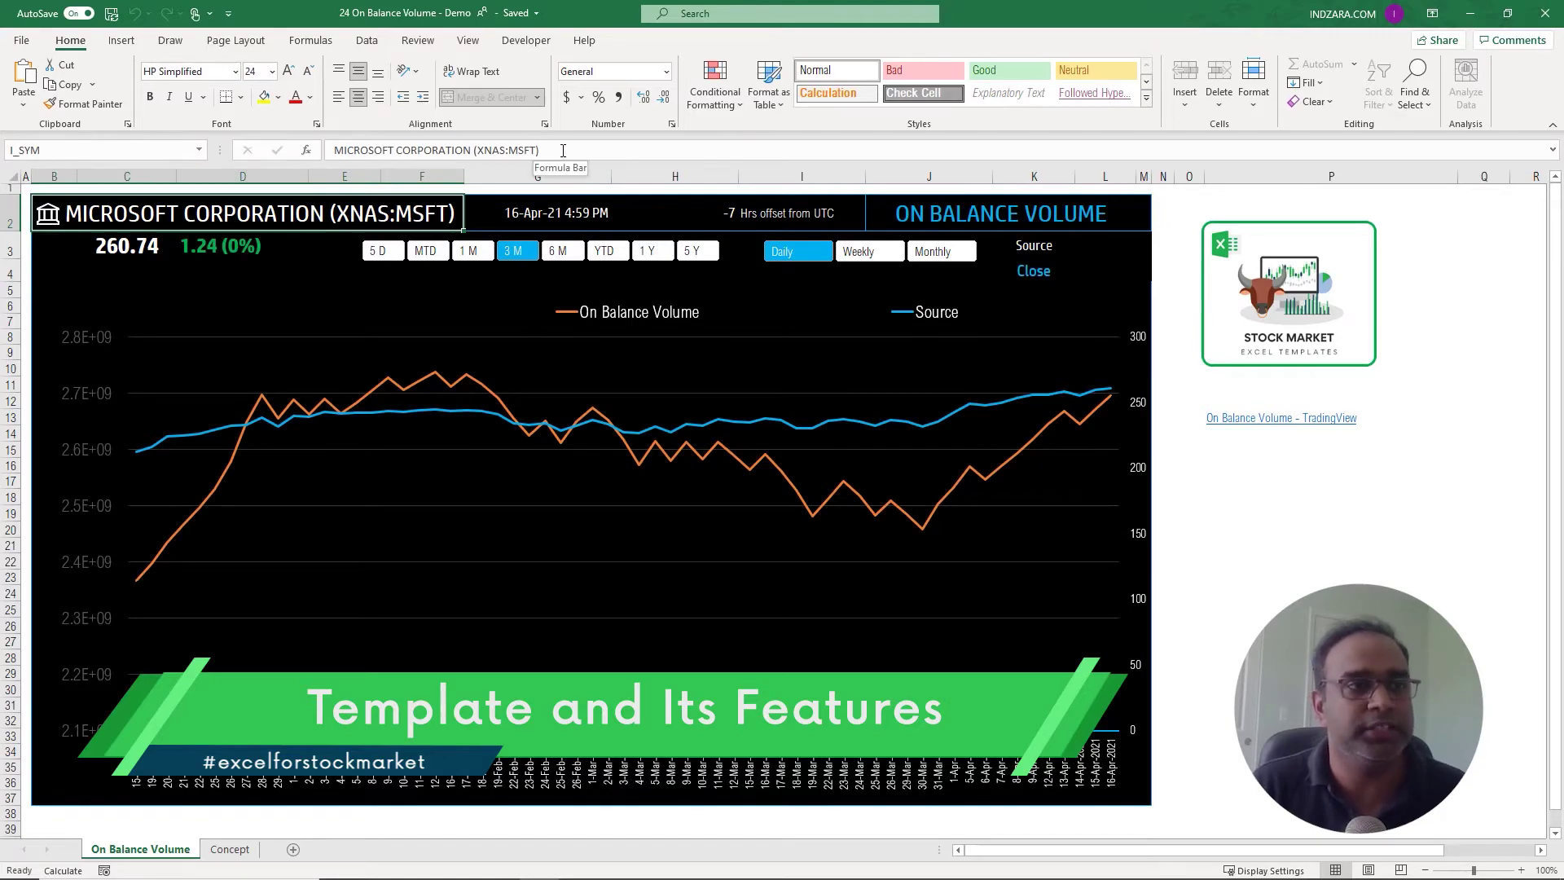
drag(533, 149, 327, 144)
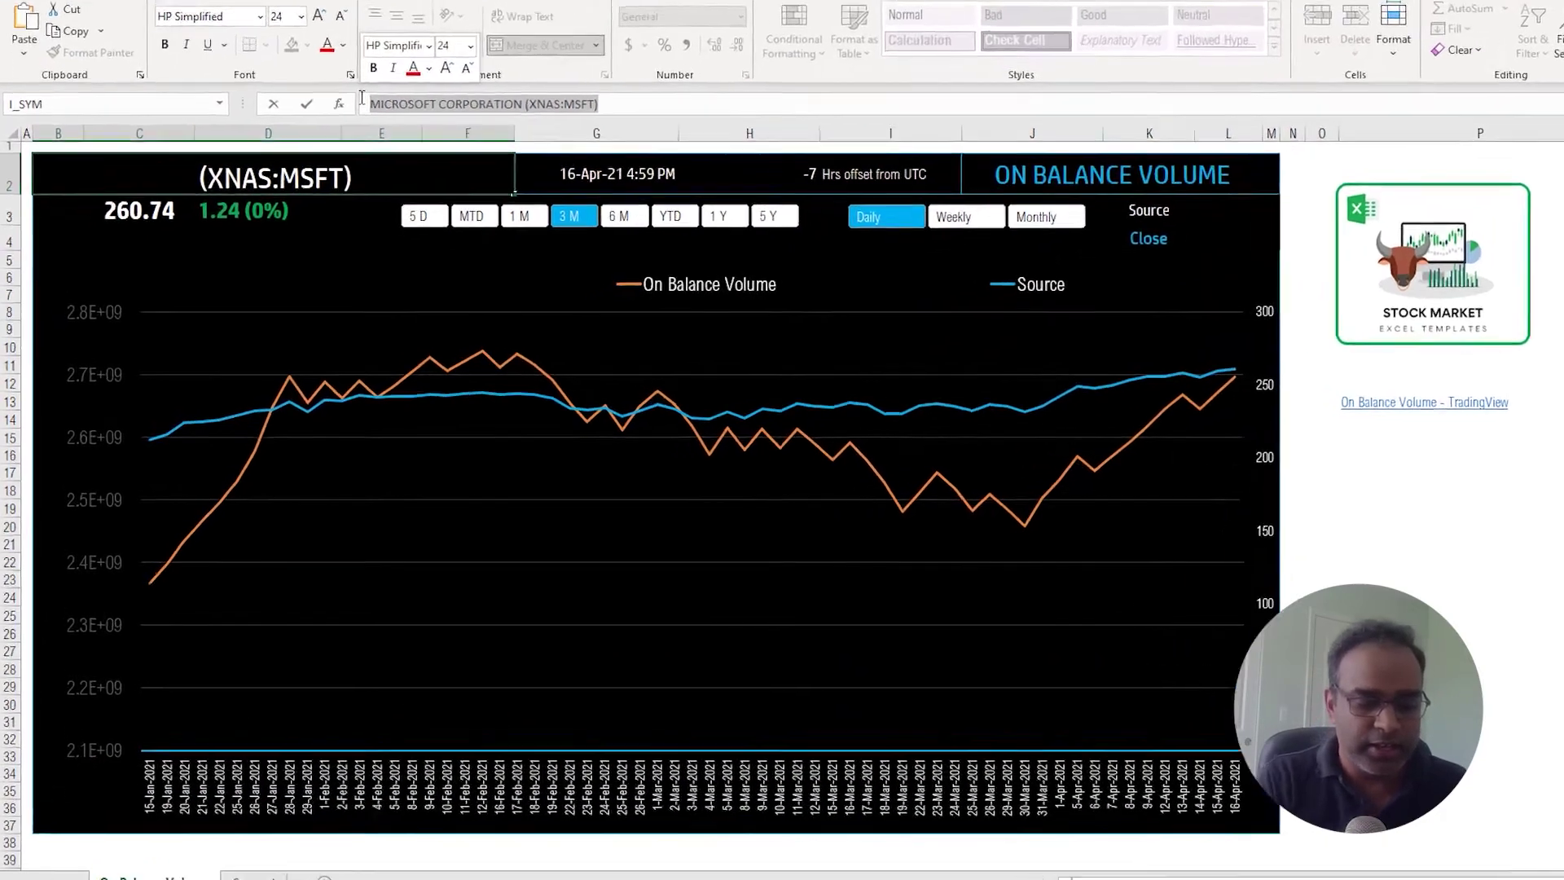
text(XNAS:TSLA)
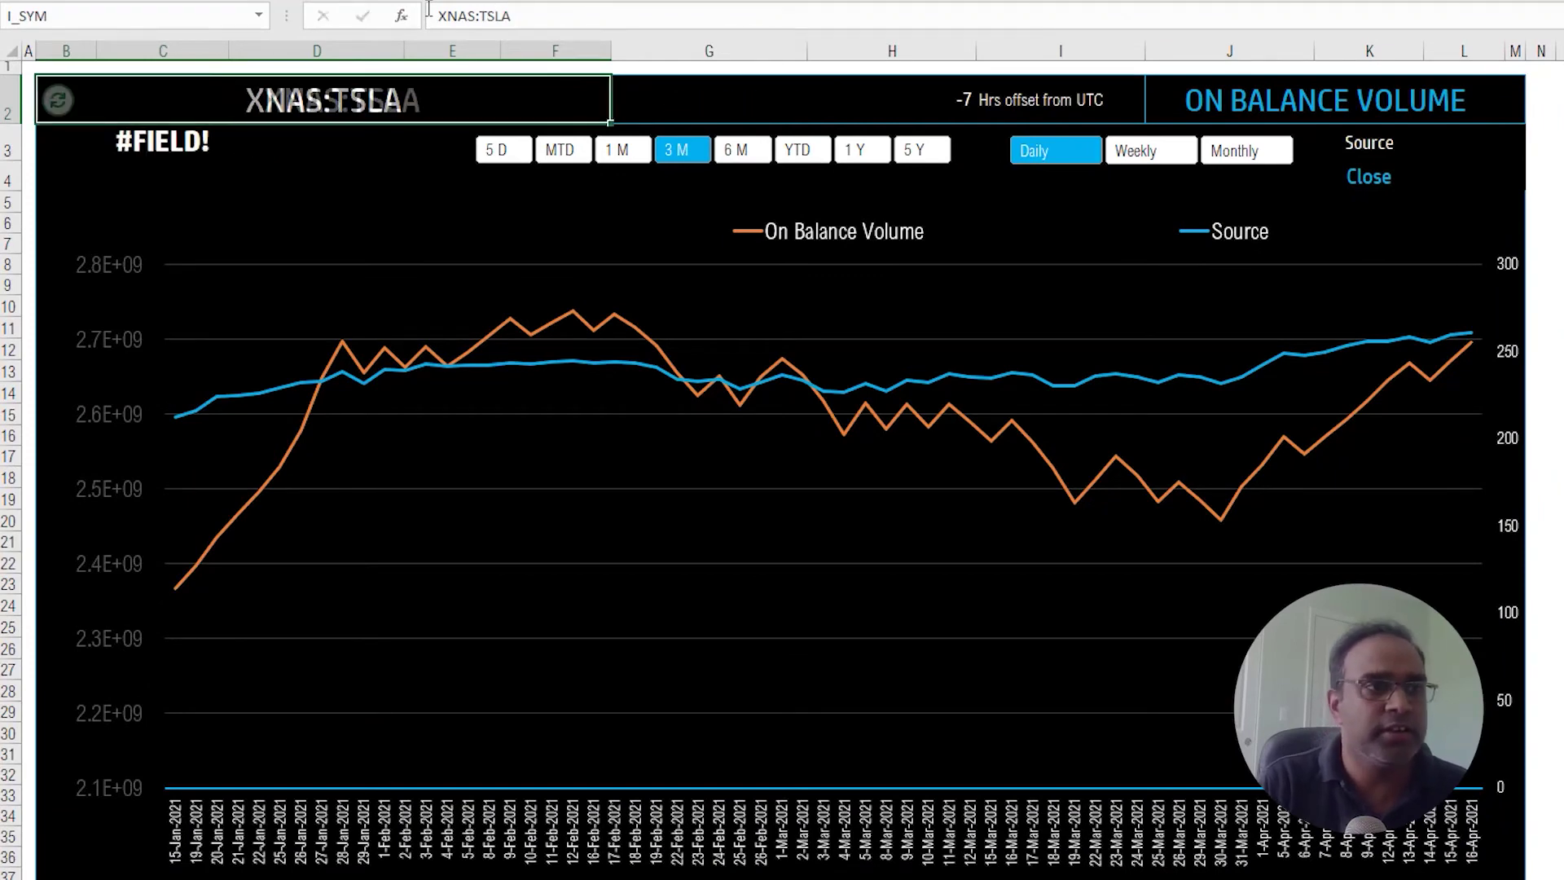
key(Return)
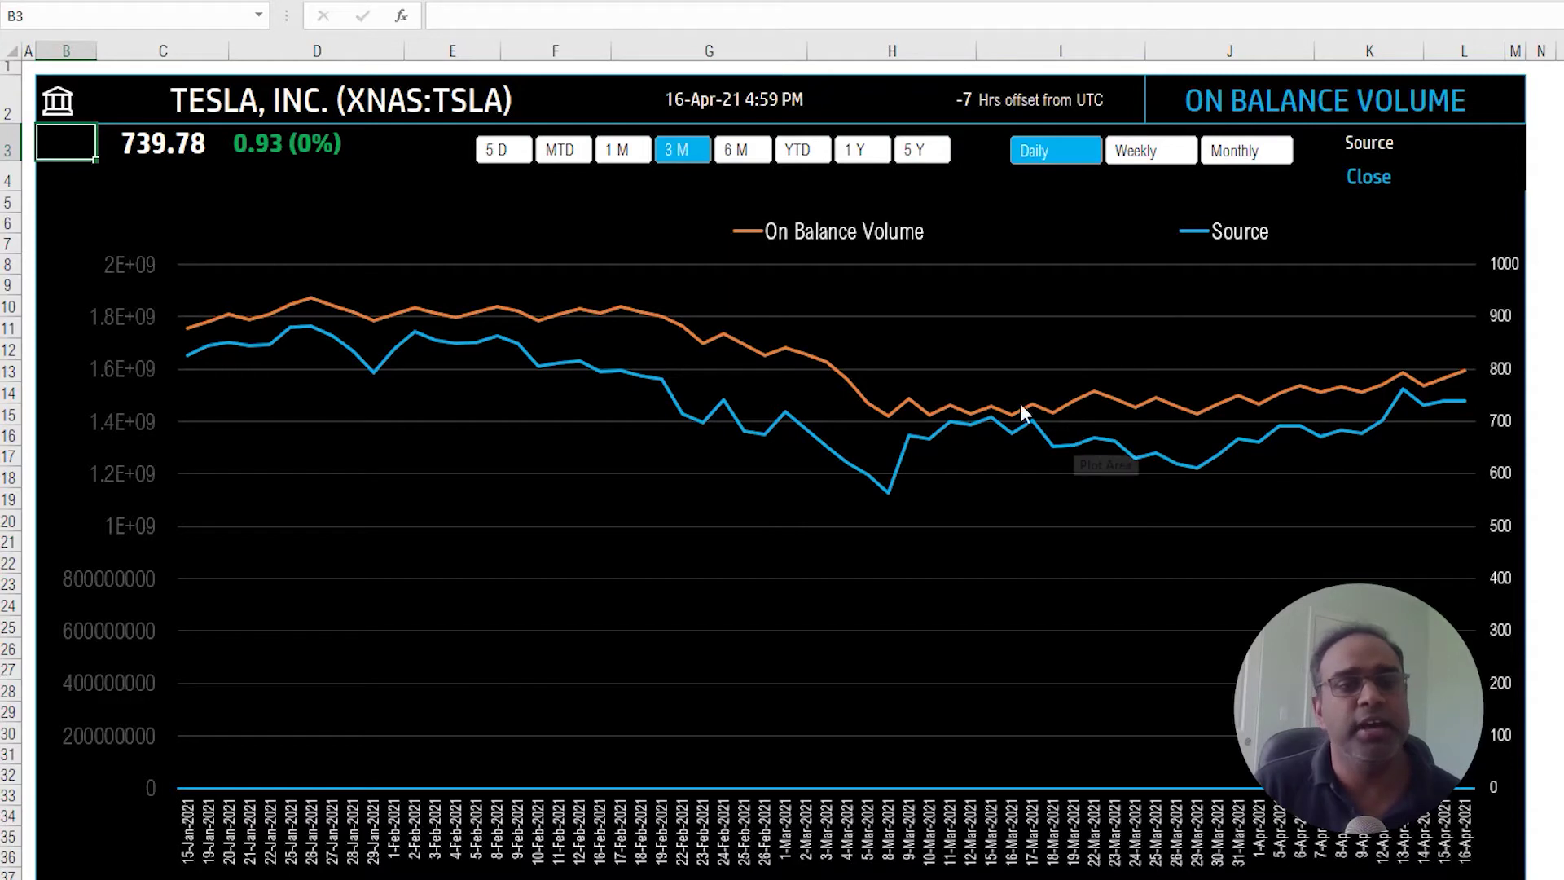
mouse_move(762, 349)
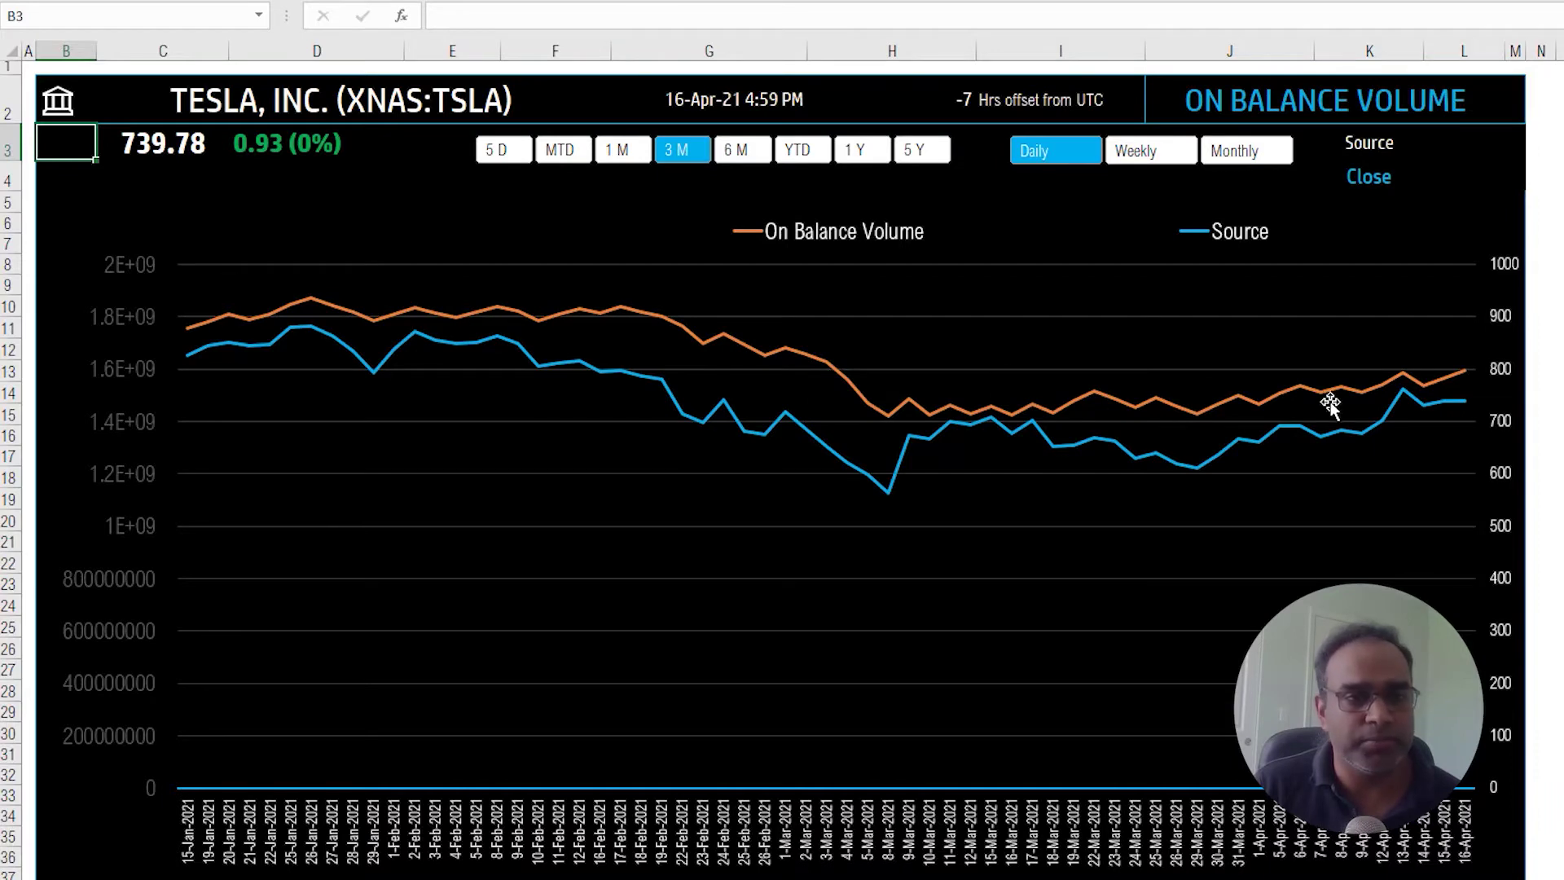
mouse_move(994, 427)
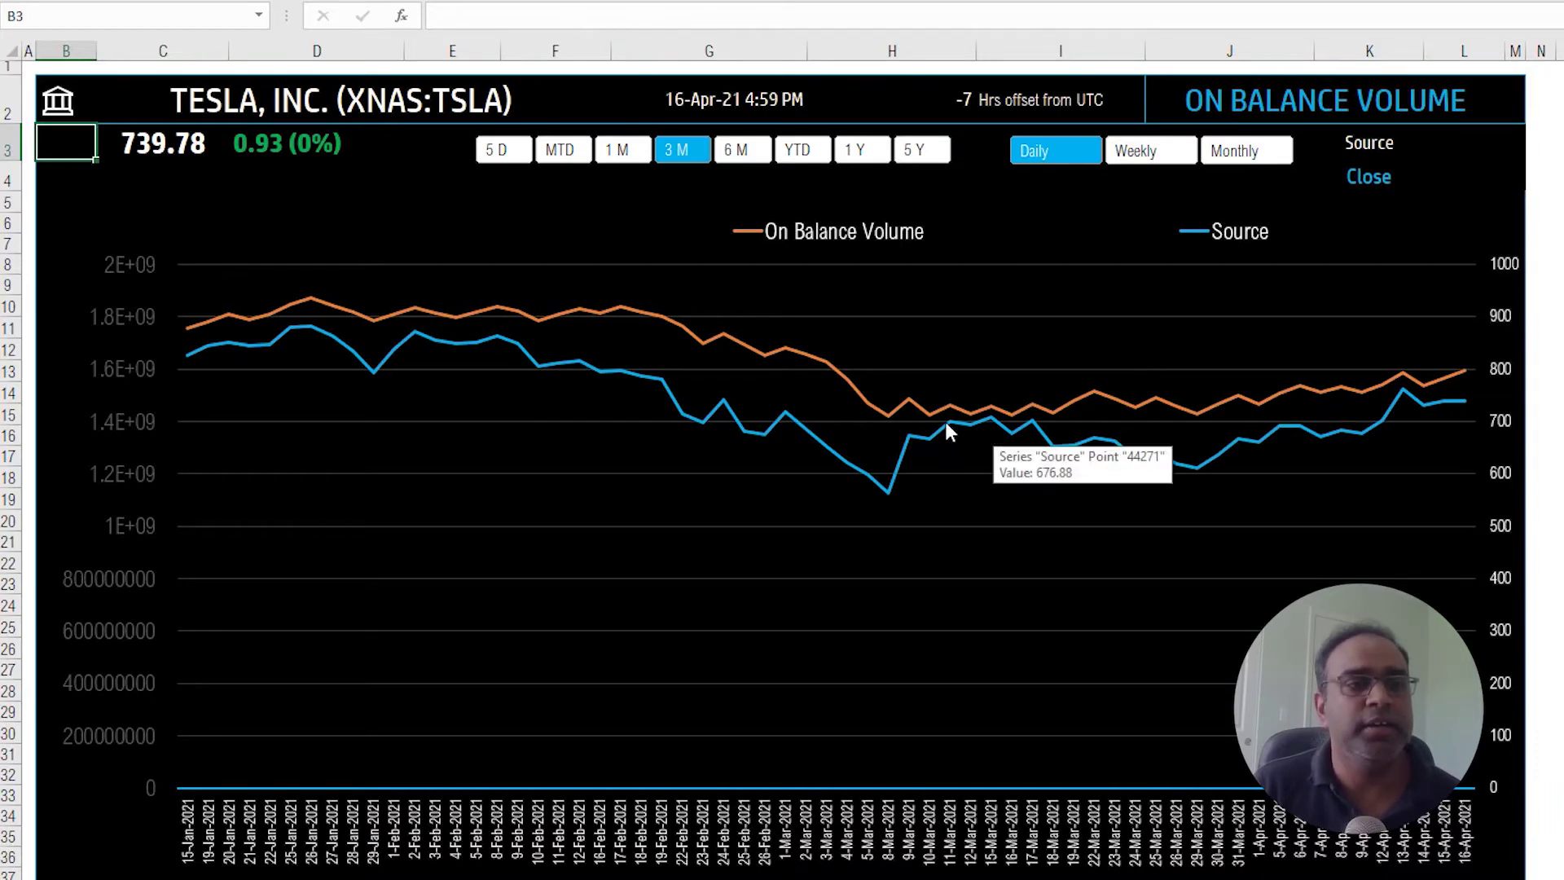
mouse_move(933, 417)
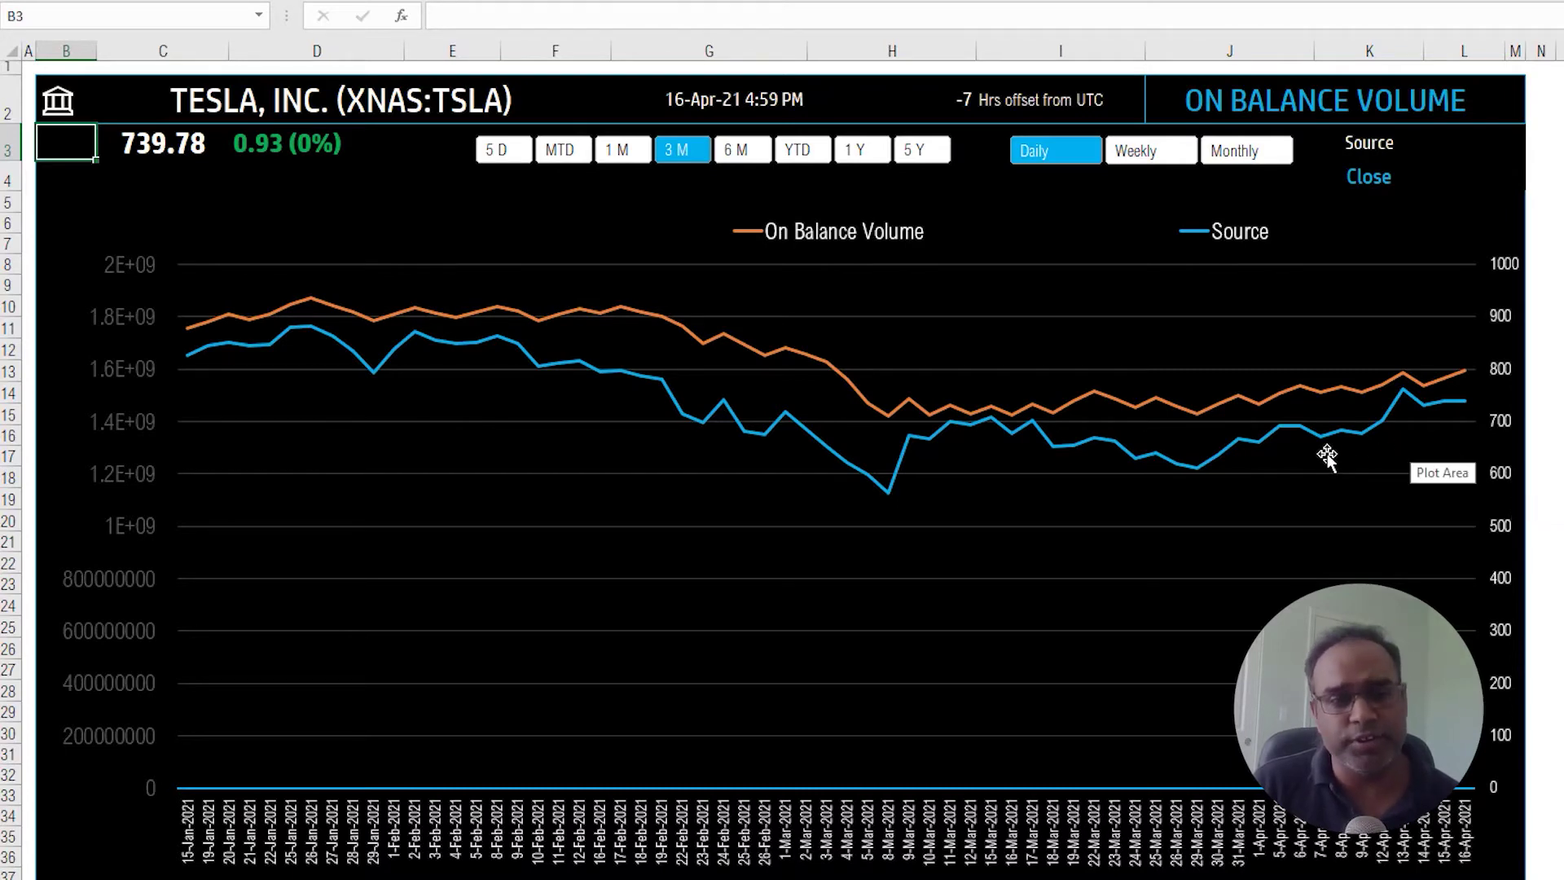
Choose Volume from the Source dropdown in cell K4.
click(1395, 173)
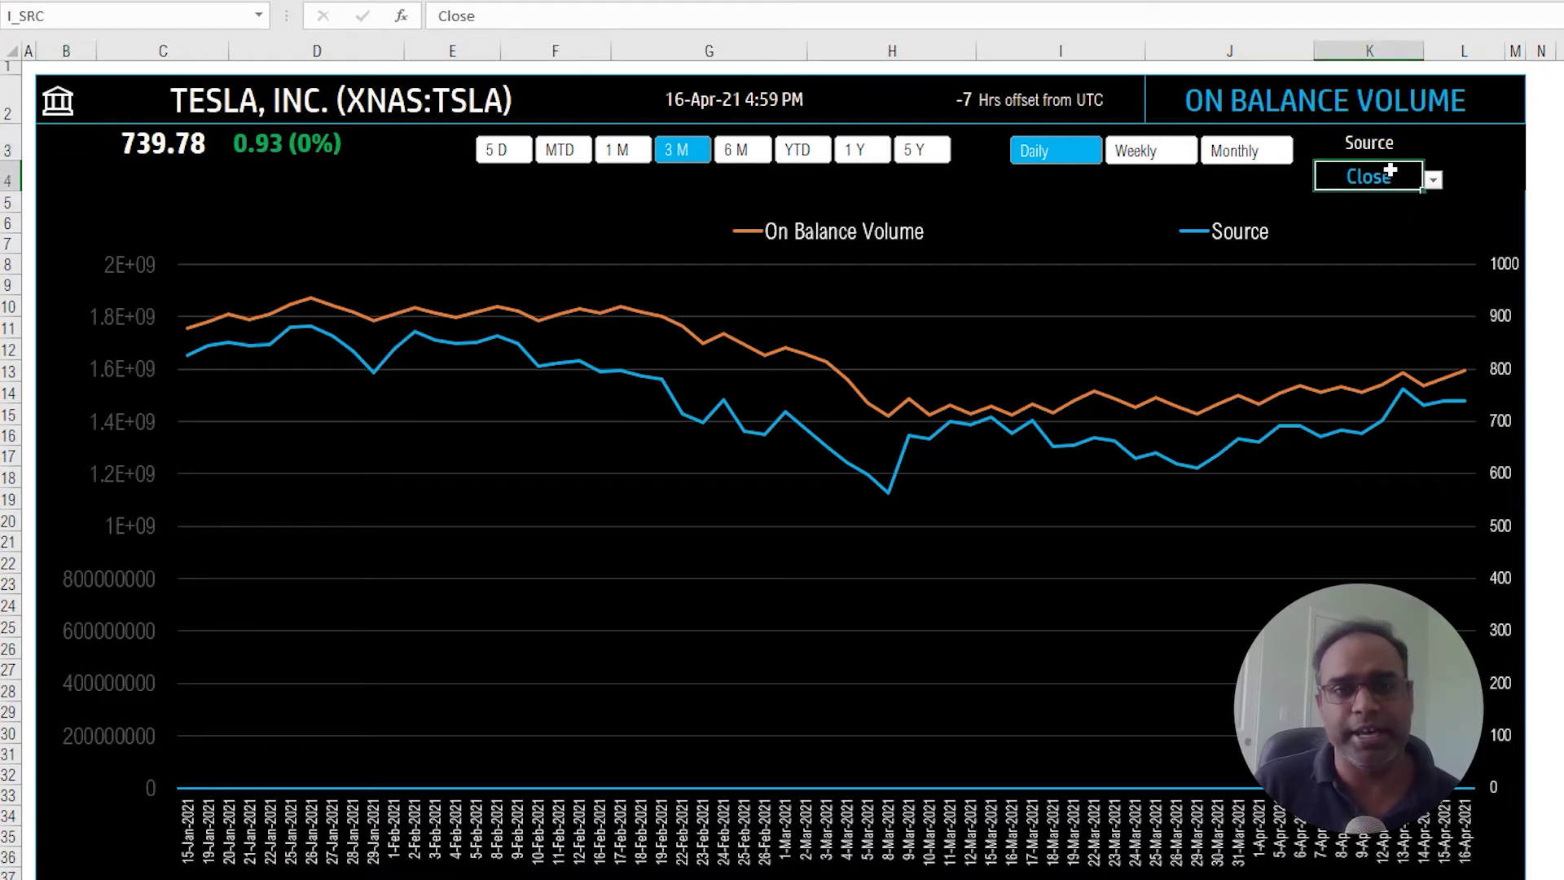
click(1432, 179)
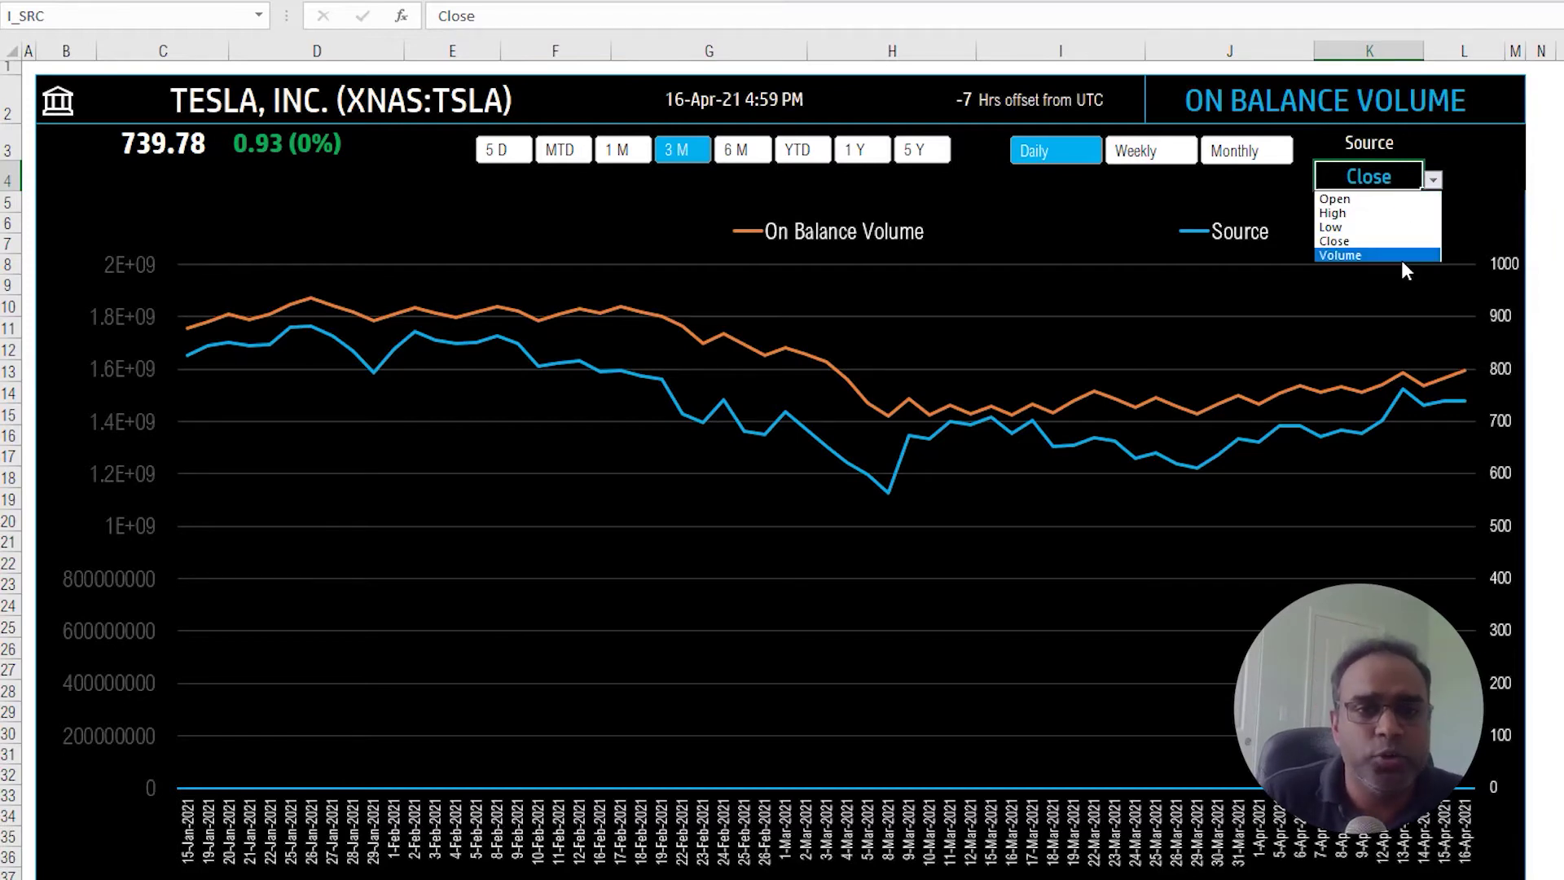
click(1374, 253)
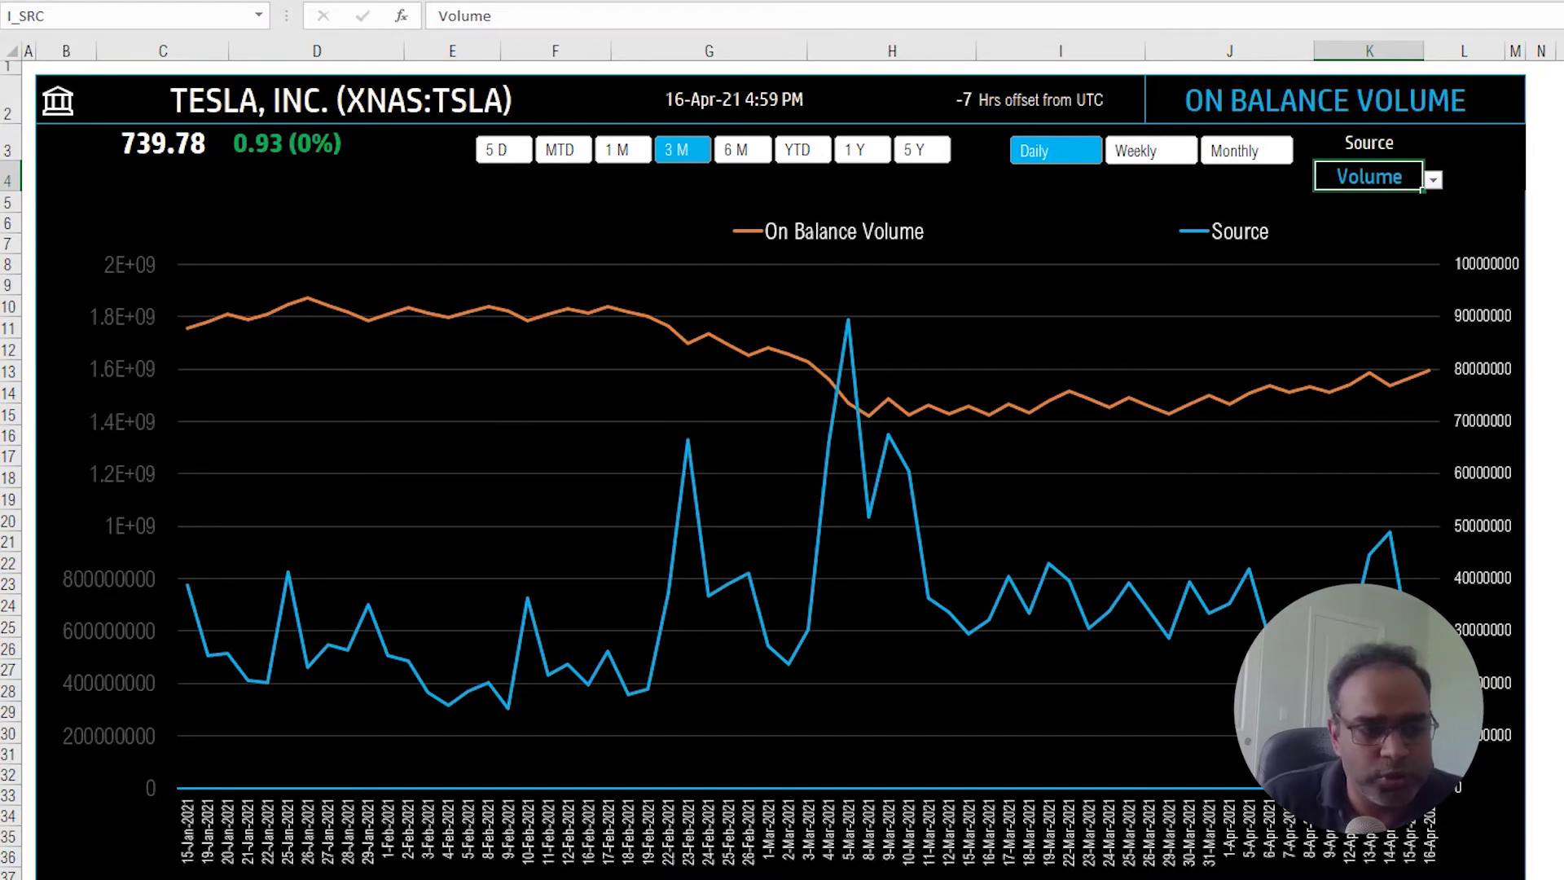
key(ctrl+Page_Down)
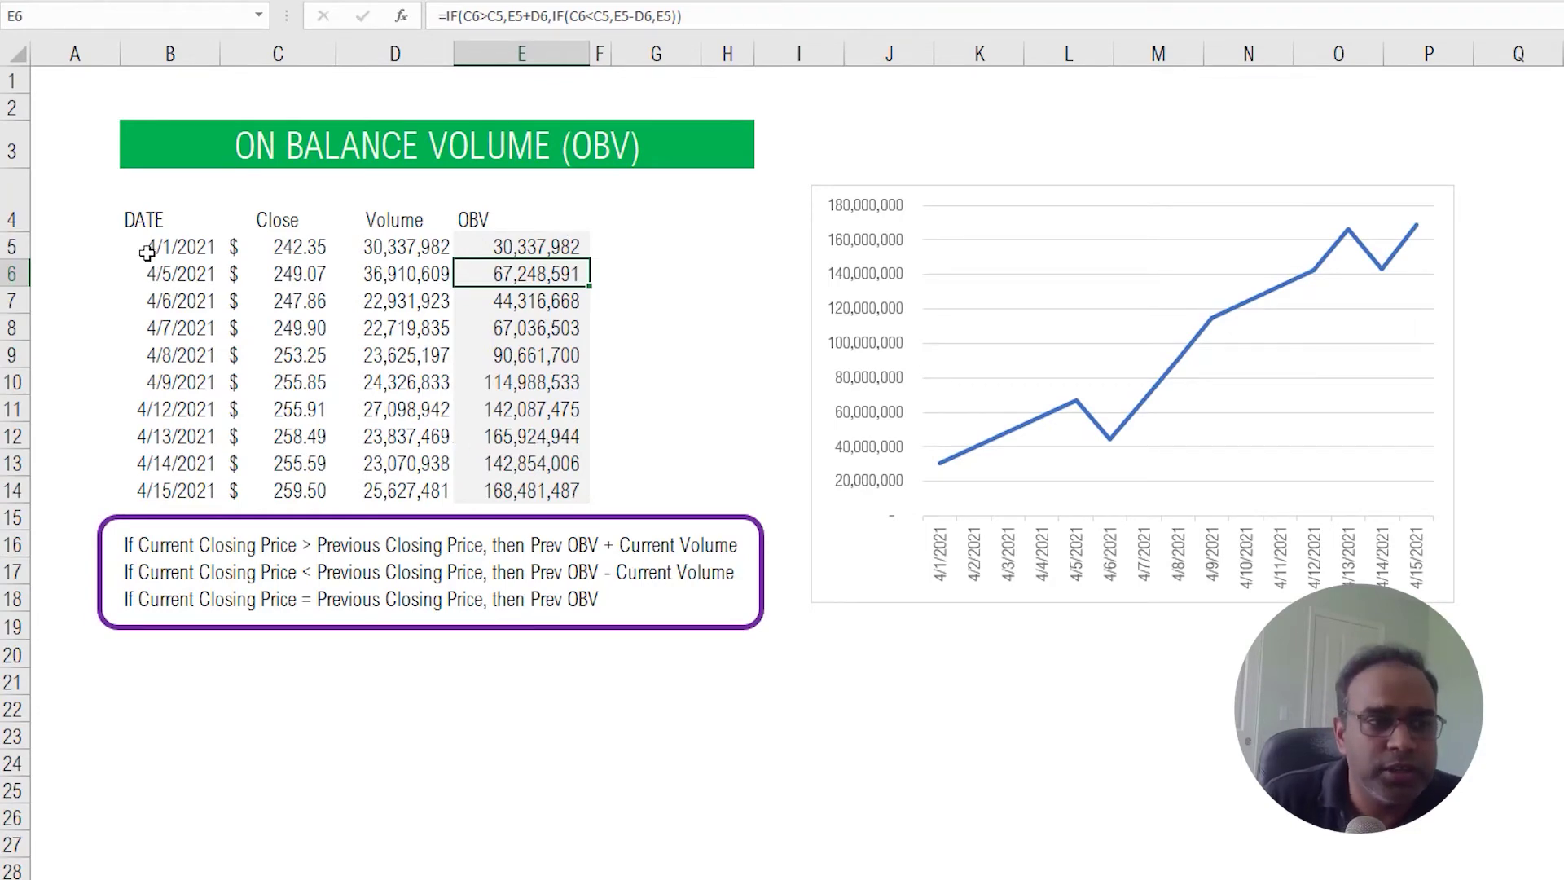
drag(150, 246, 521, 491)
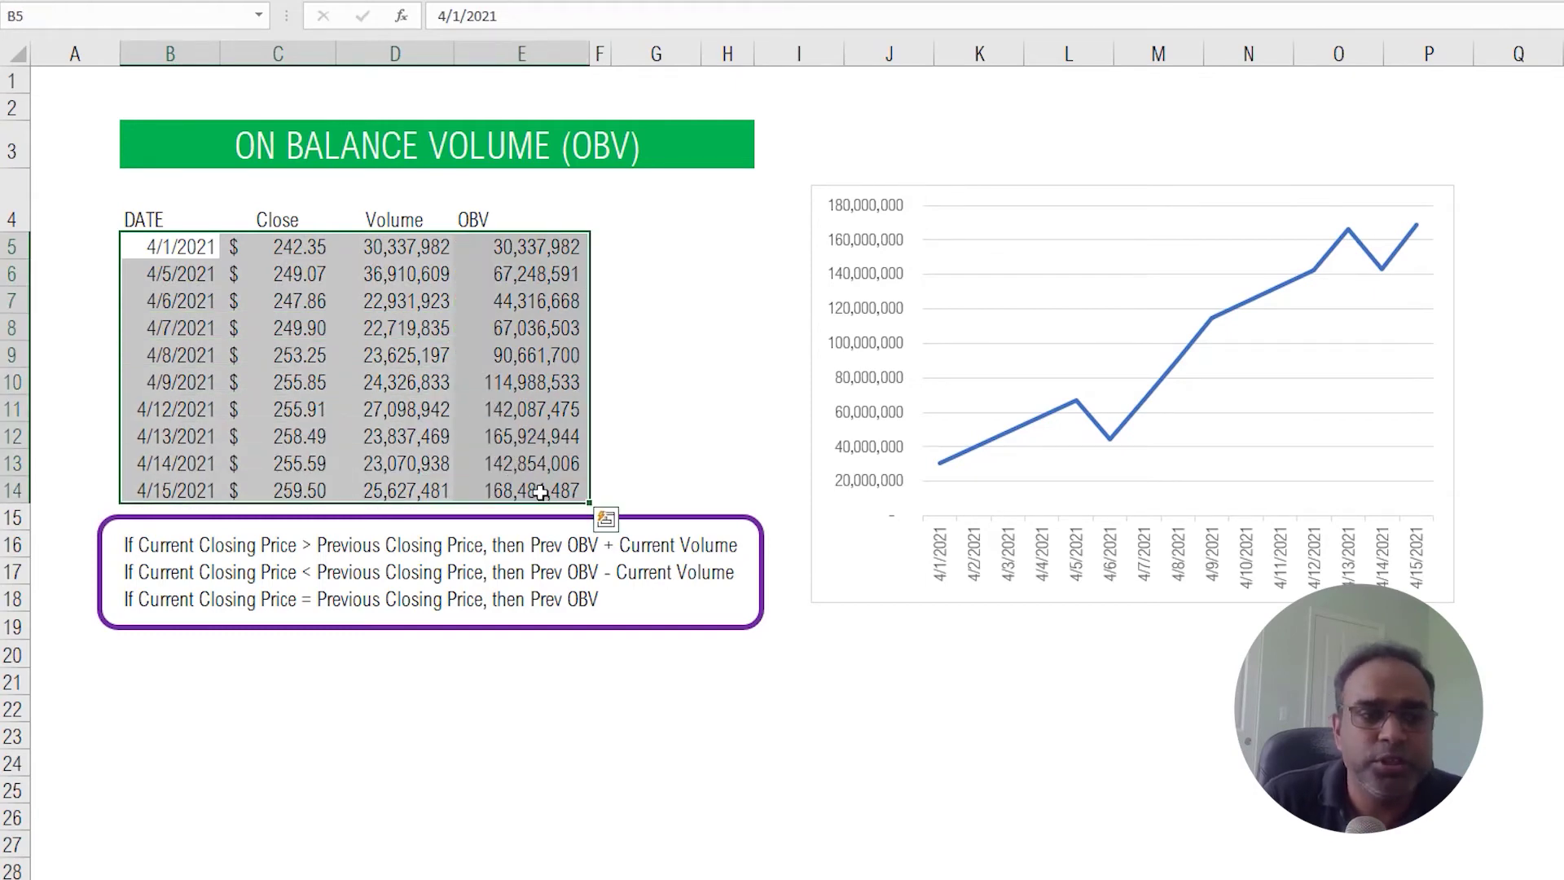
click(523, 492)
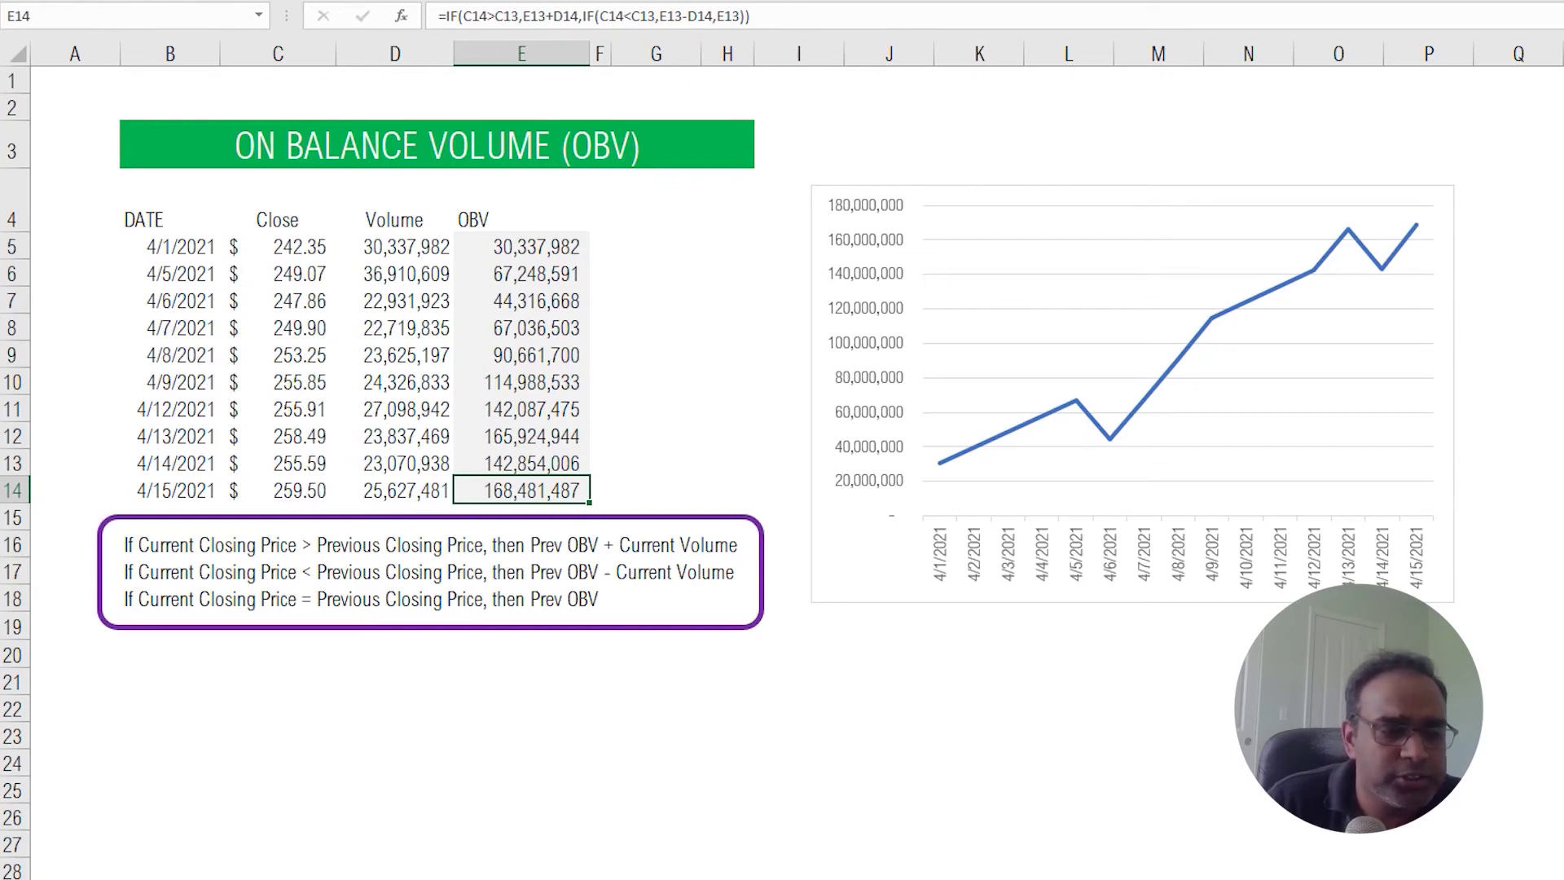
Unhide the hidden worksheet holding the OBV data table.
right_click(295, 879)
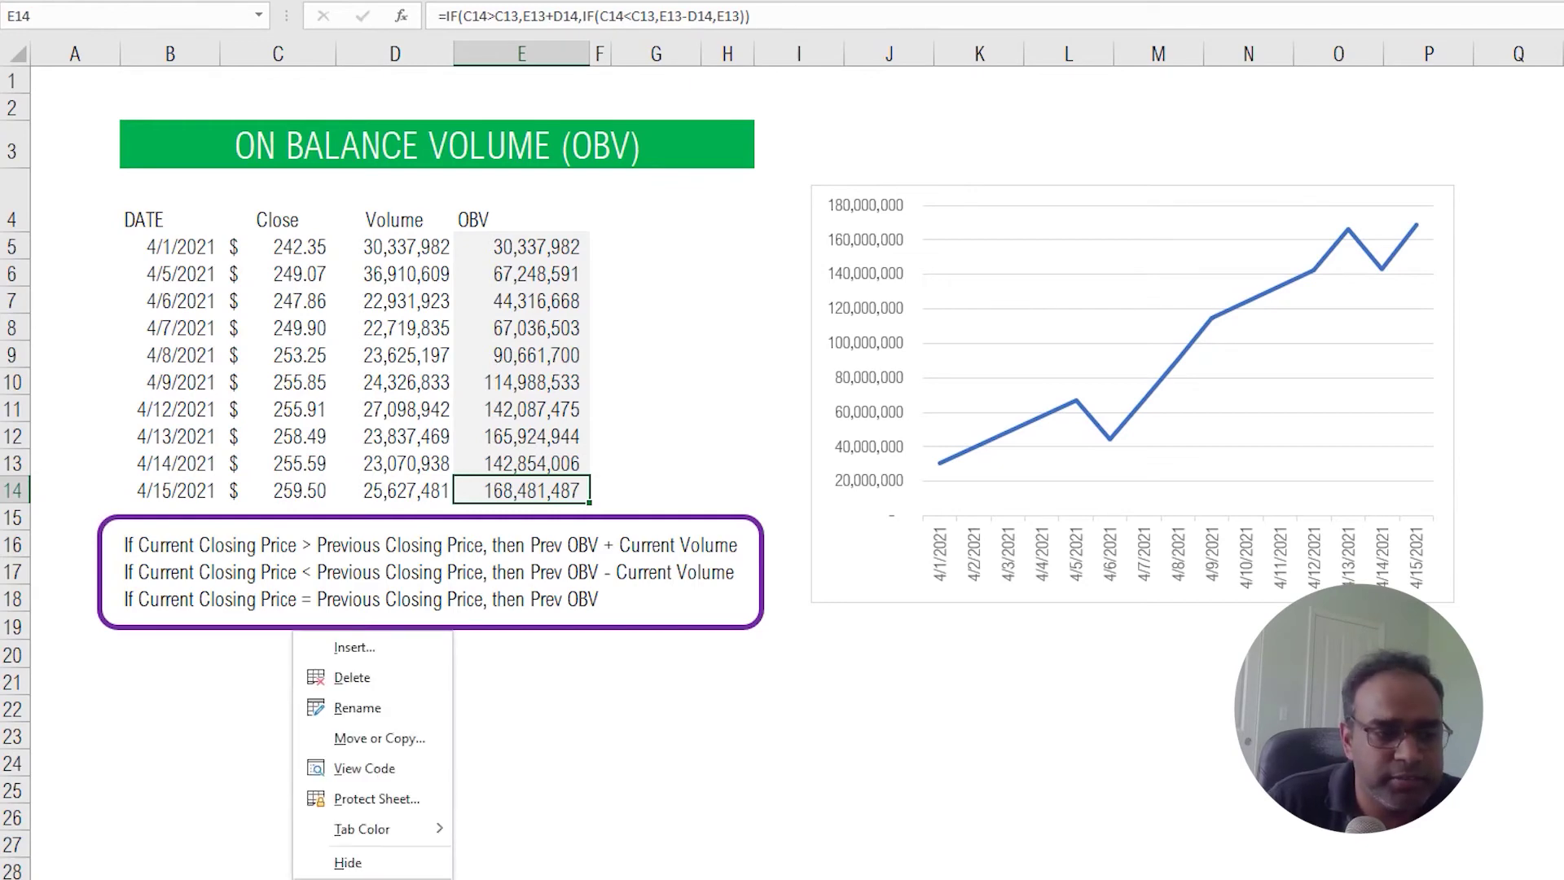
click(334, 879)
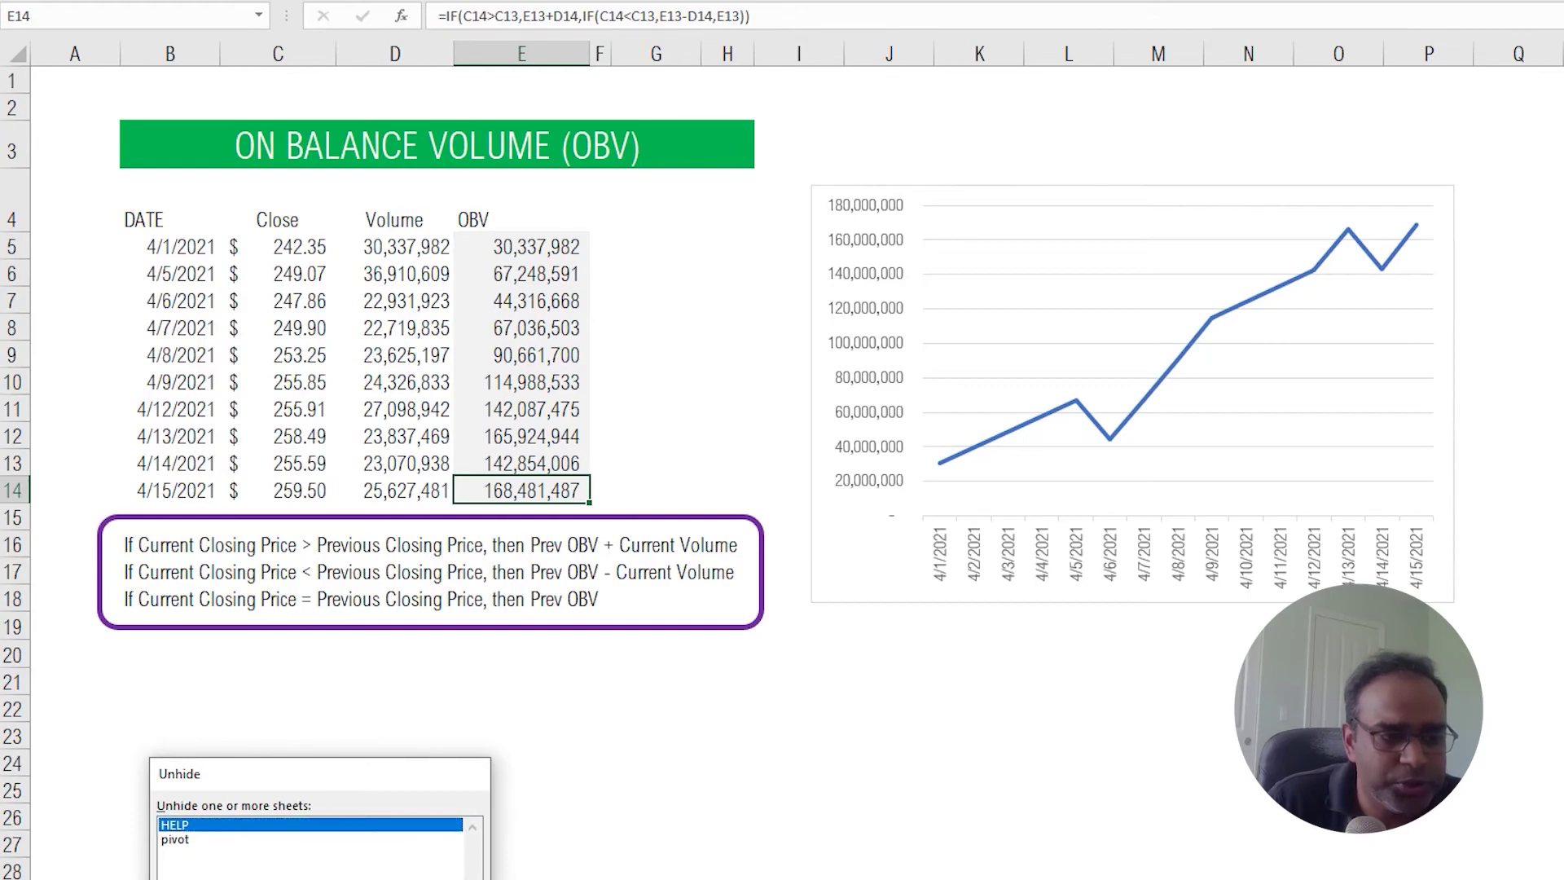
key(Return)
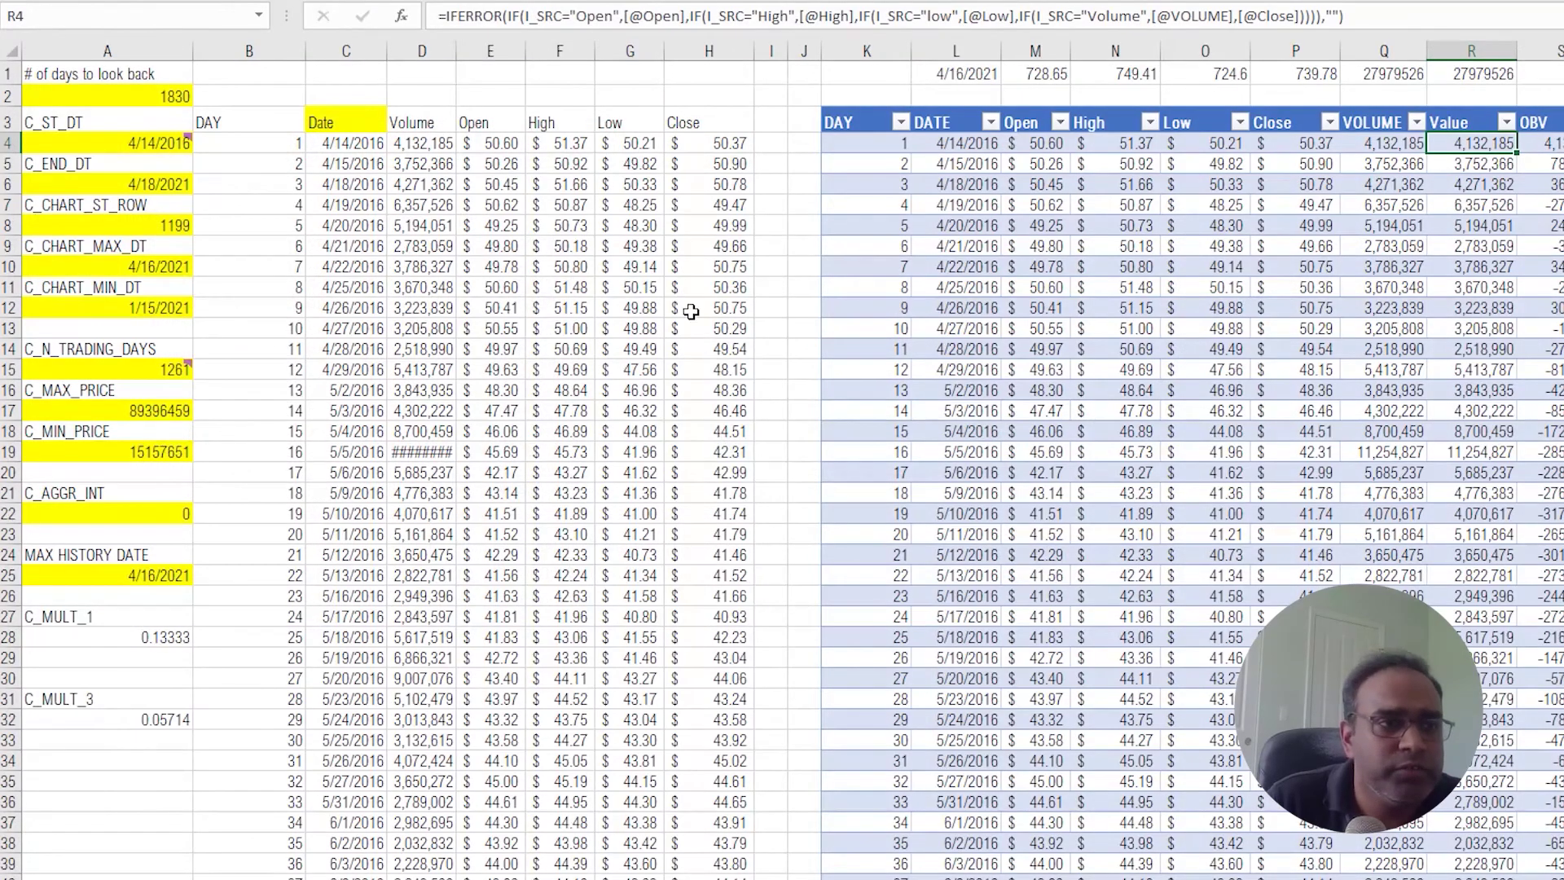
Review the DATE and OBV column formulas, then return to the TSLA dashboard.
click(383, 146)
click(953, 144)
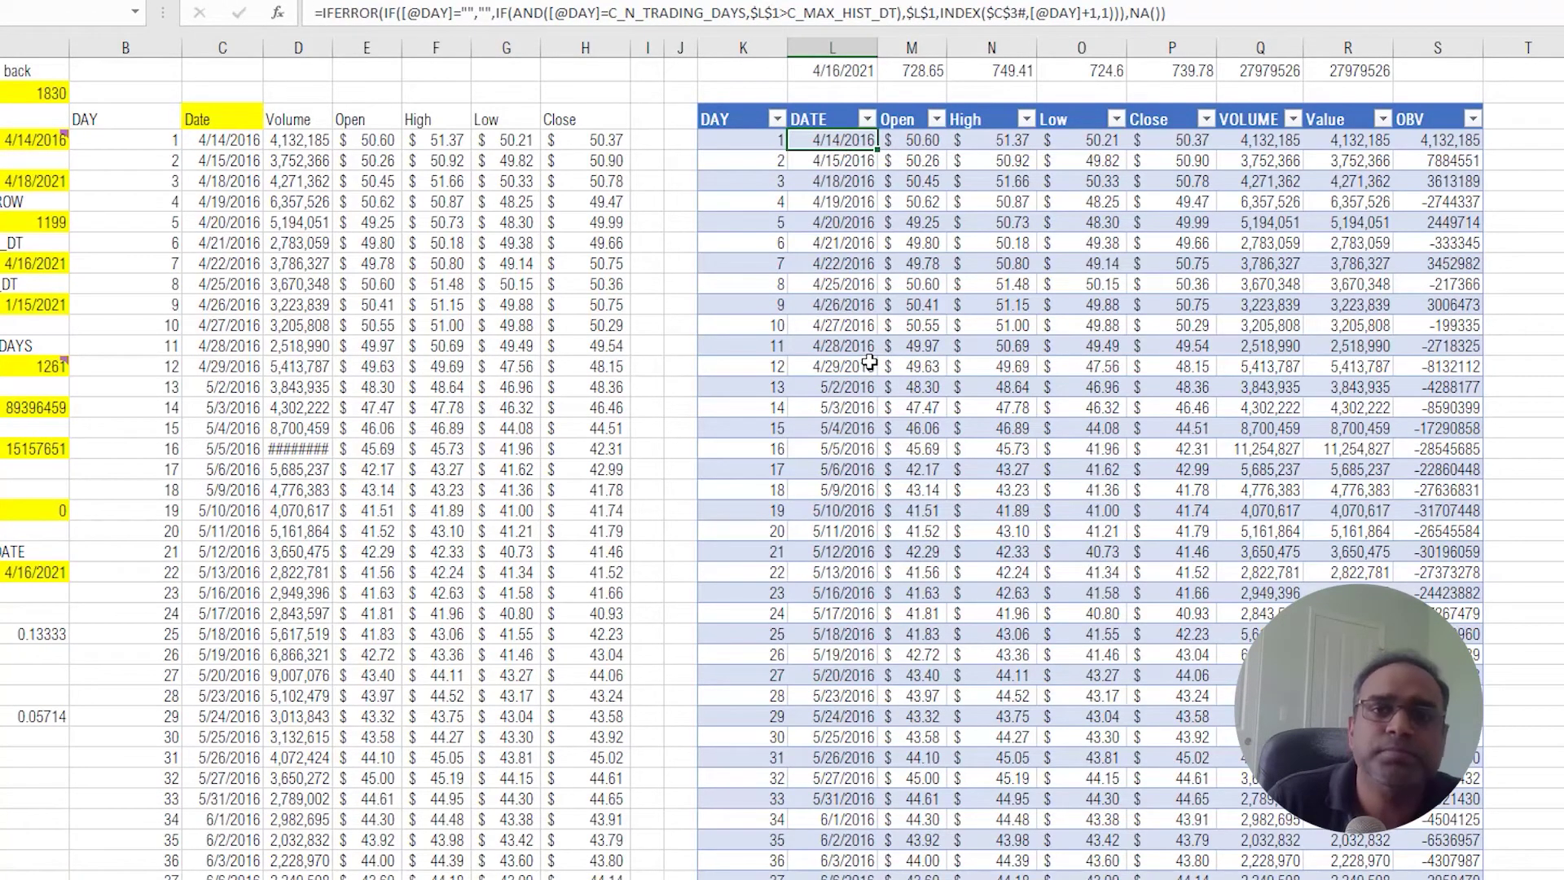
click(1438, 142)
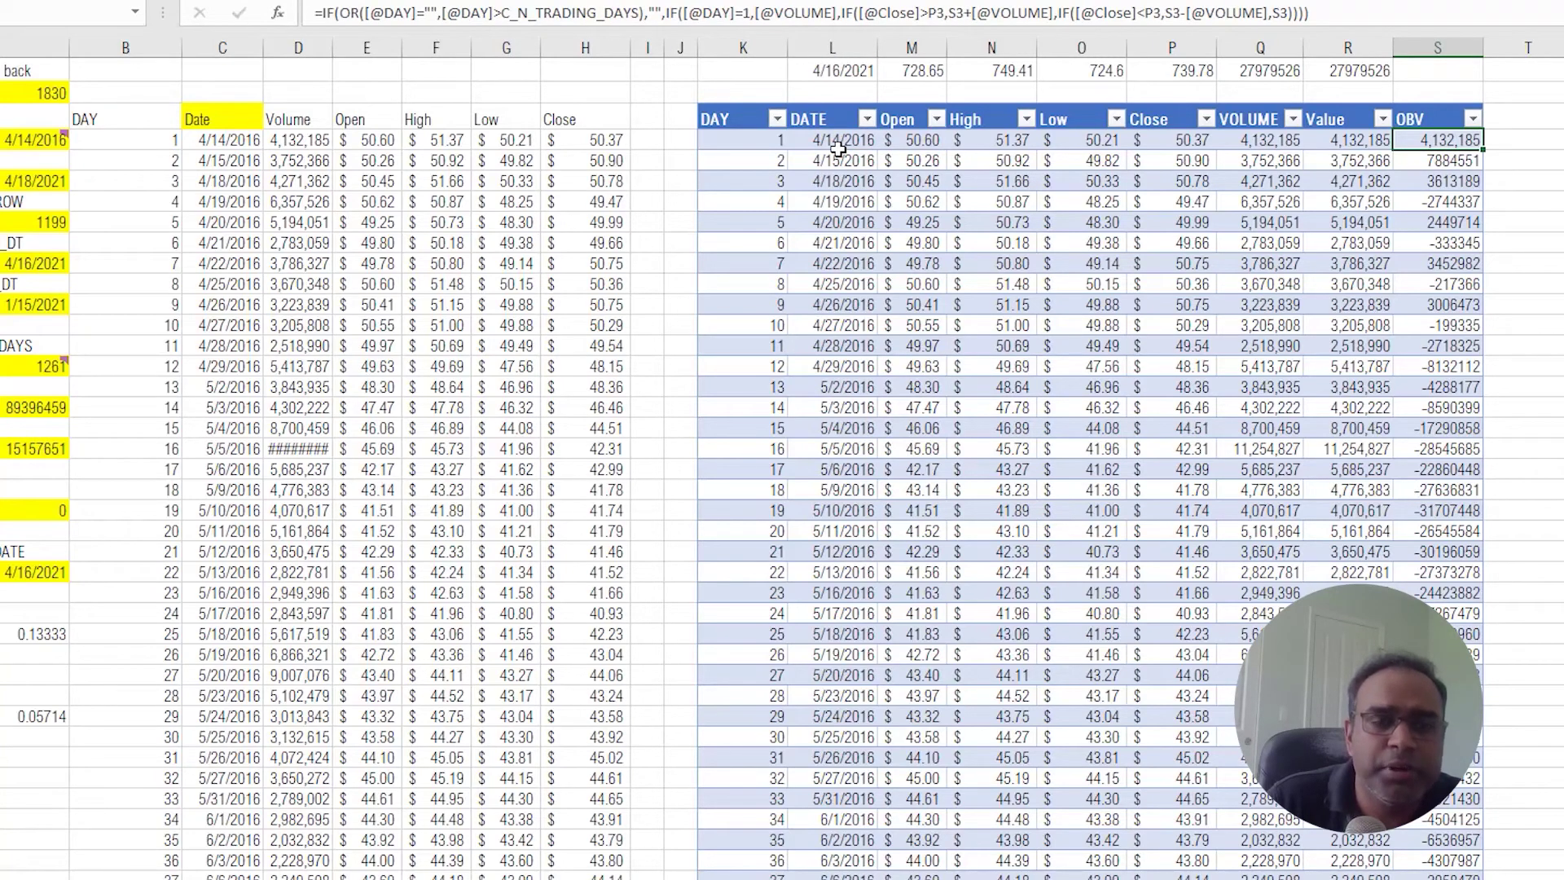
click(1459, 163)
click(1458, 325)
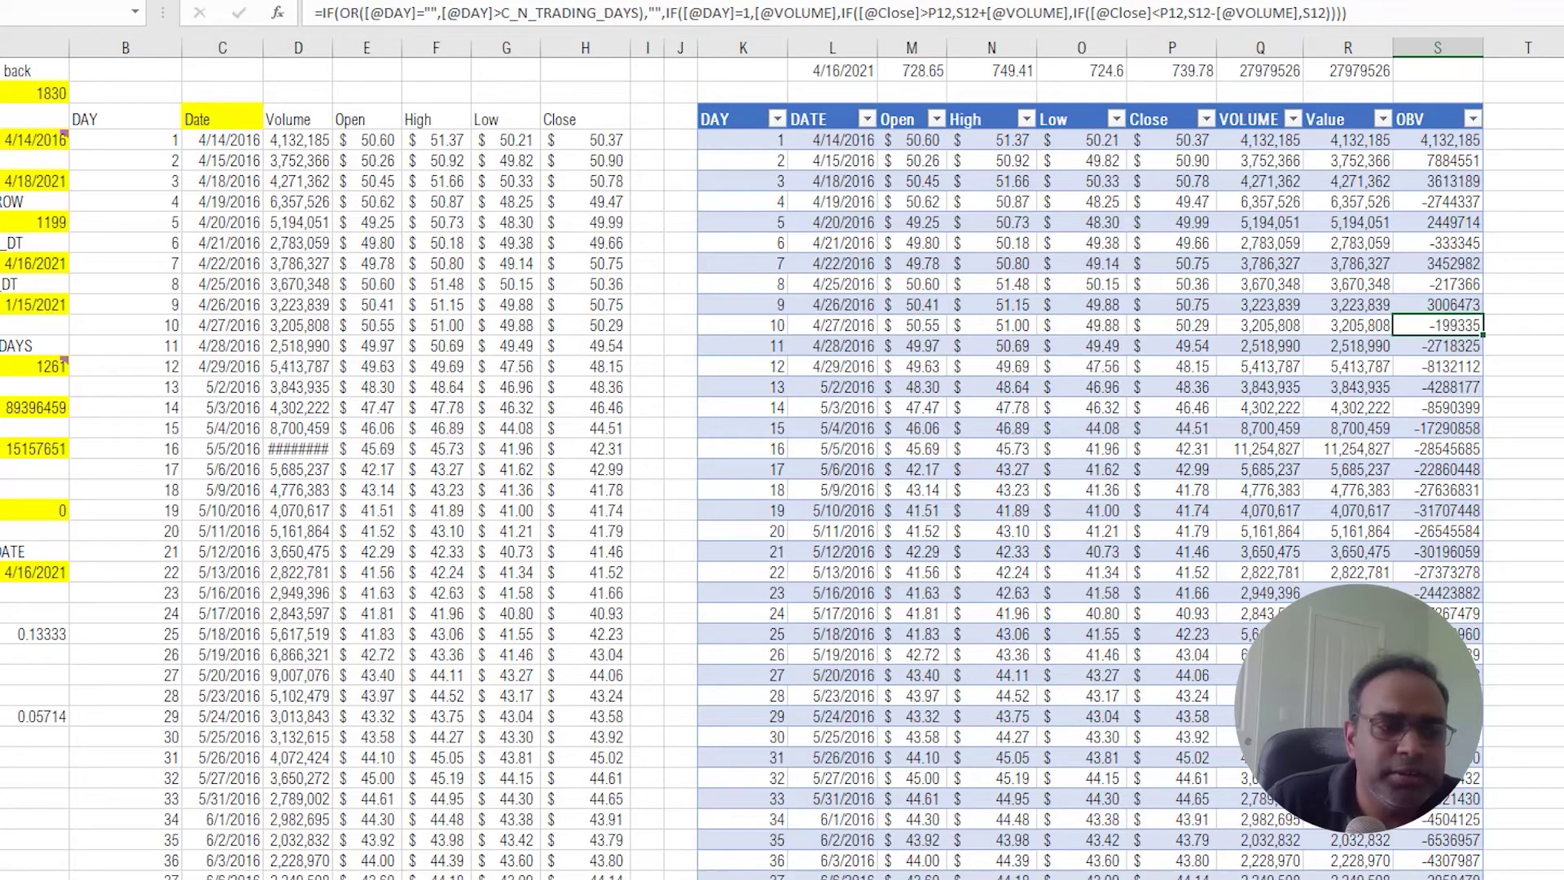
key(ctrl+Page_Up)
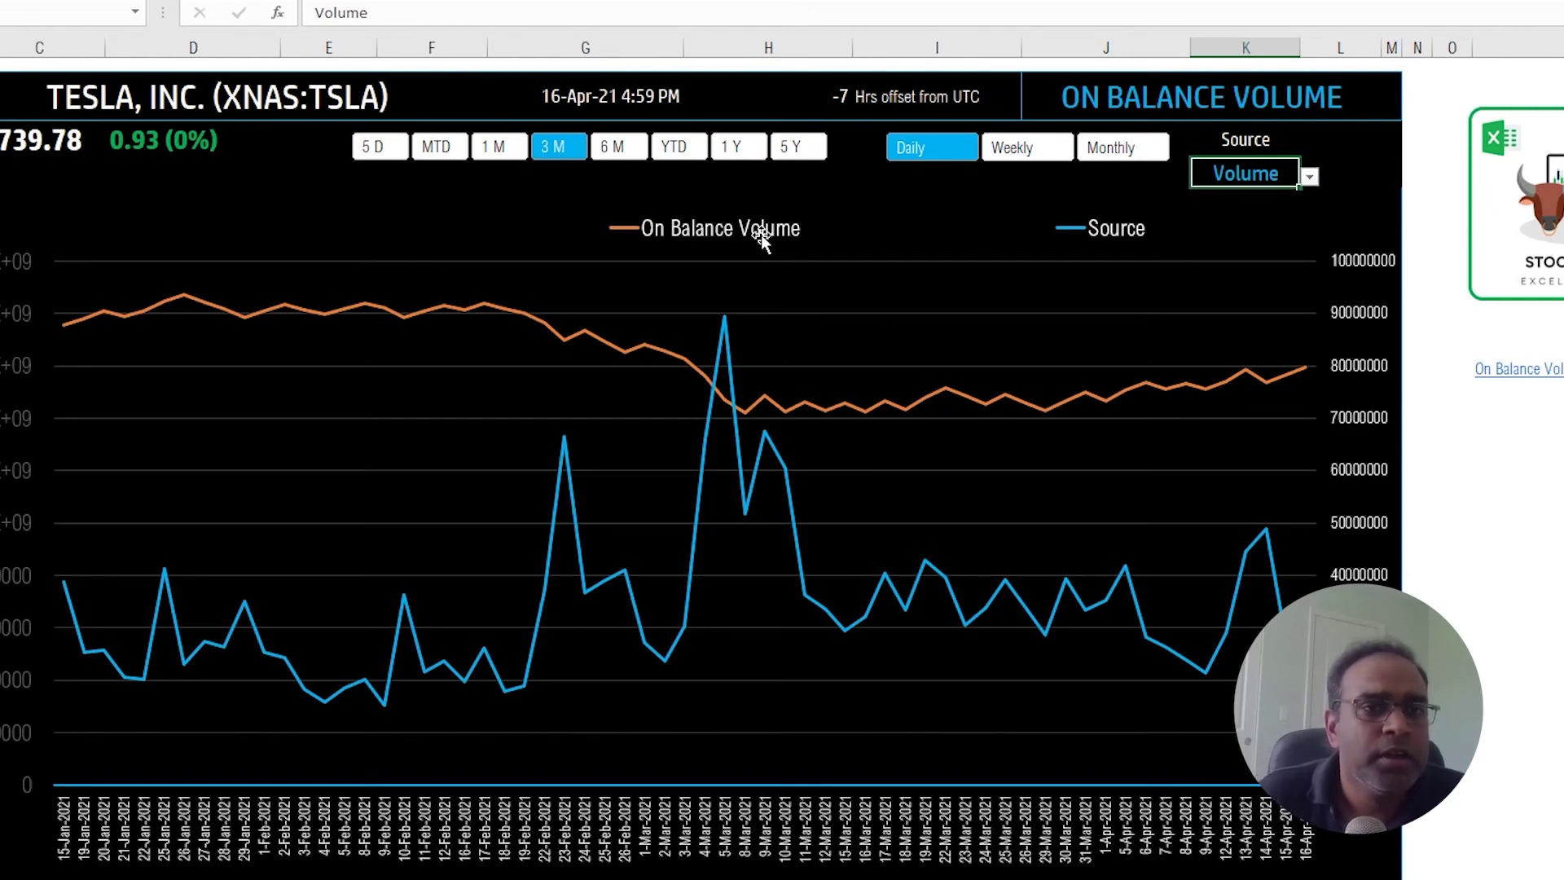
Compare the 6 M, YTD and Weekly views, settling on 6 months of Daily data.
click(619, 155)
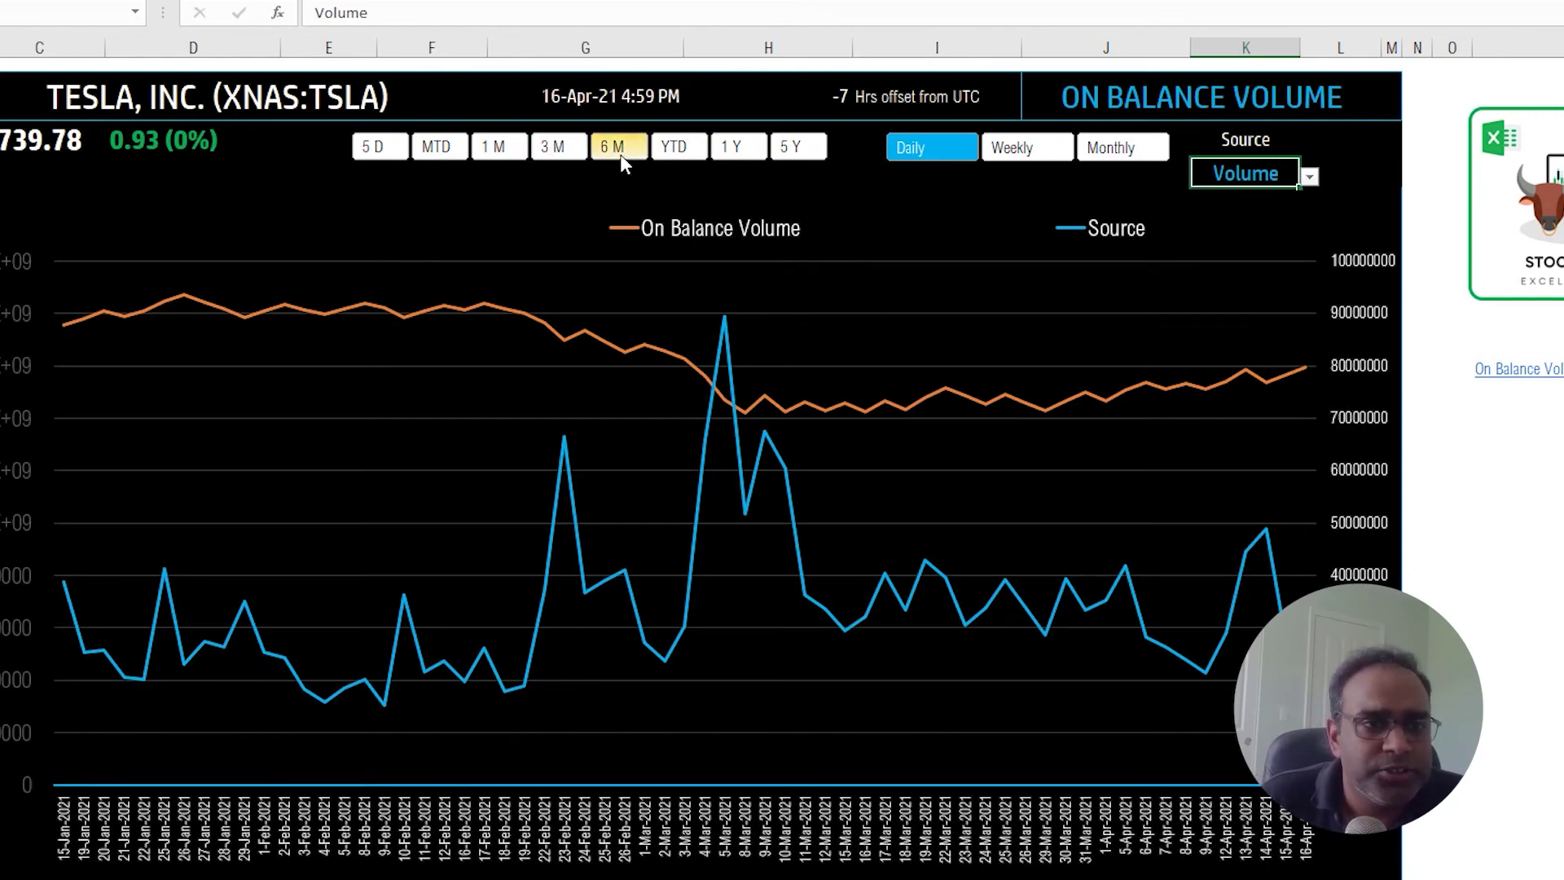
click(697, 155)
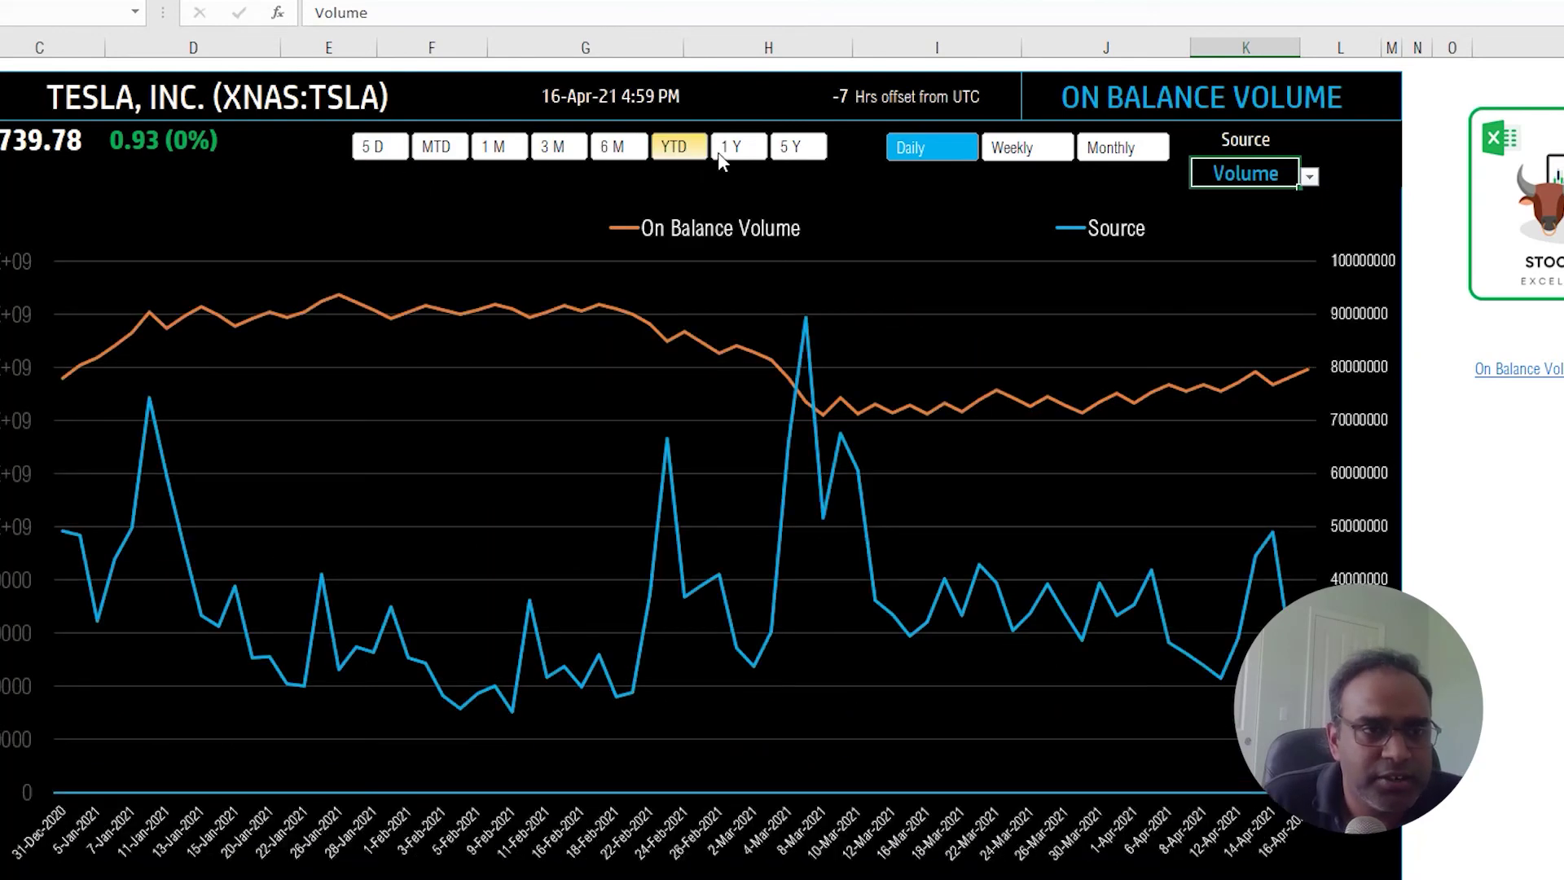
click(619, 155)
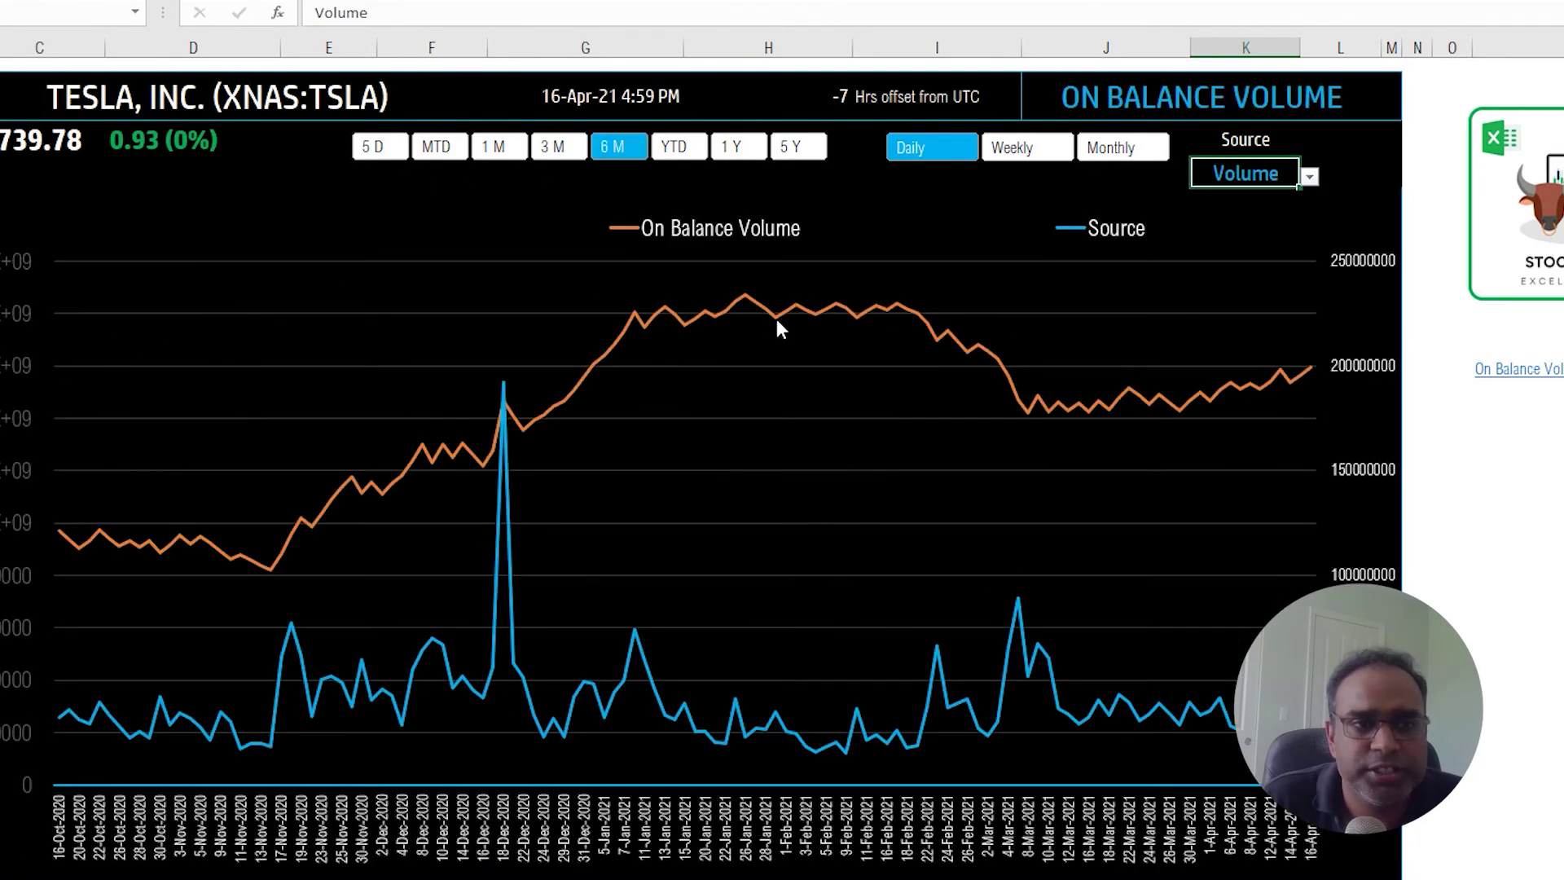
click(1024, 156)
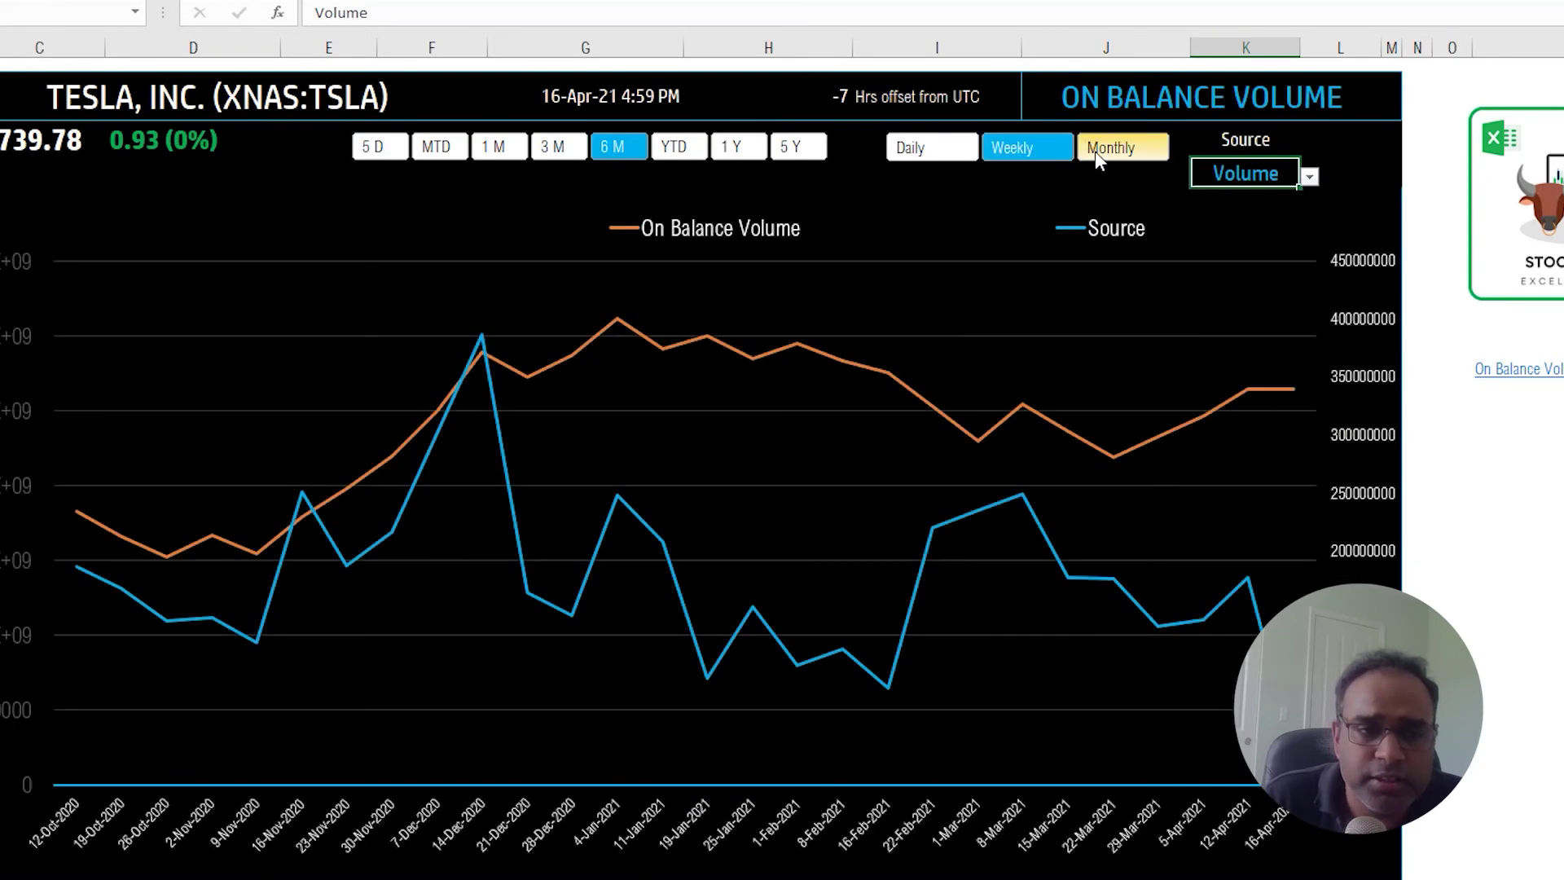
click(904, 154)
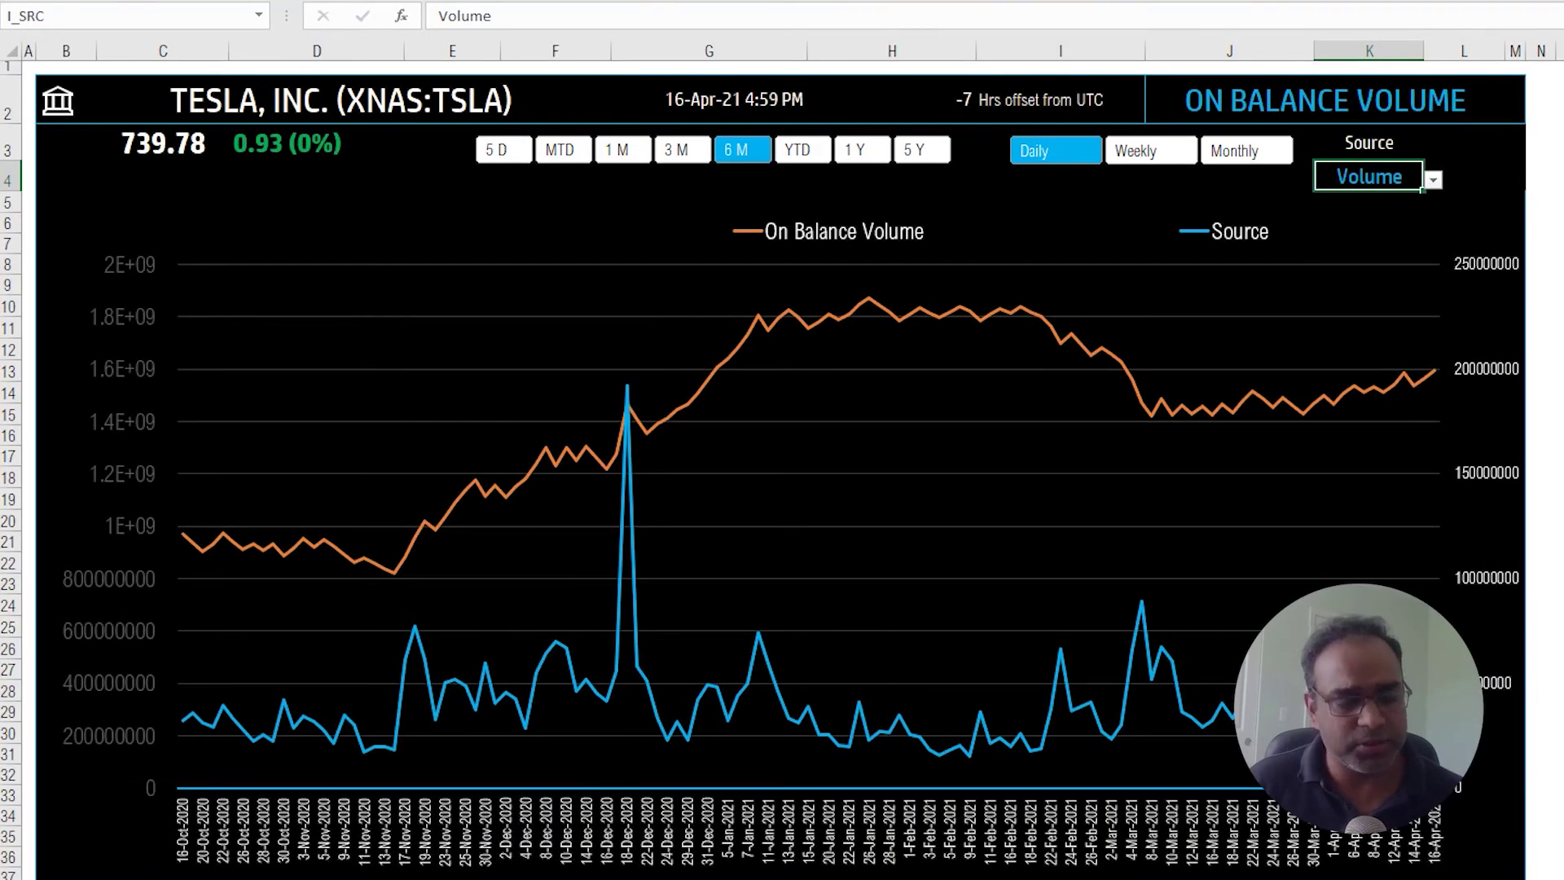
key(ctrl+Page_Up)
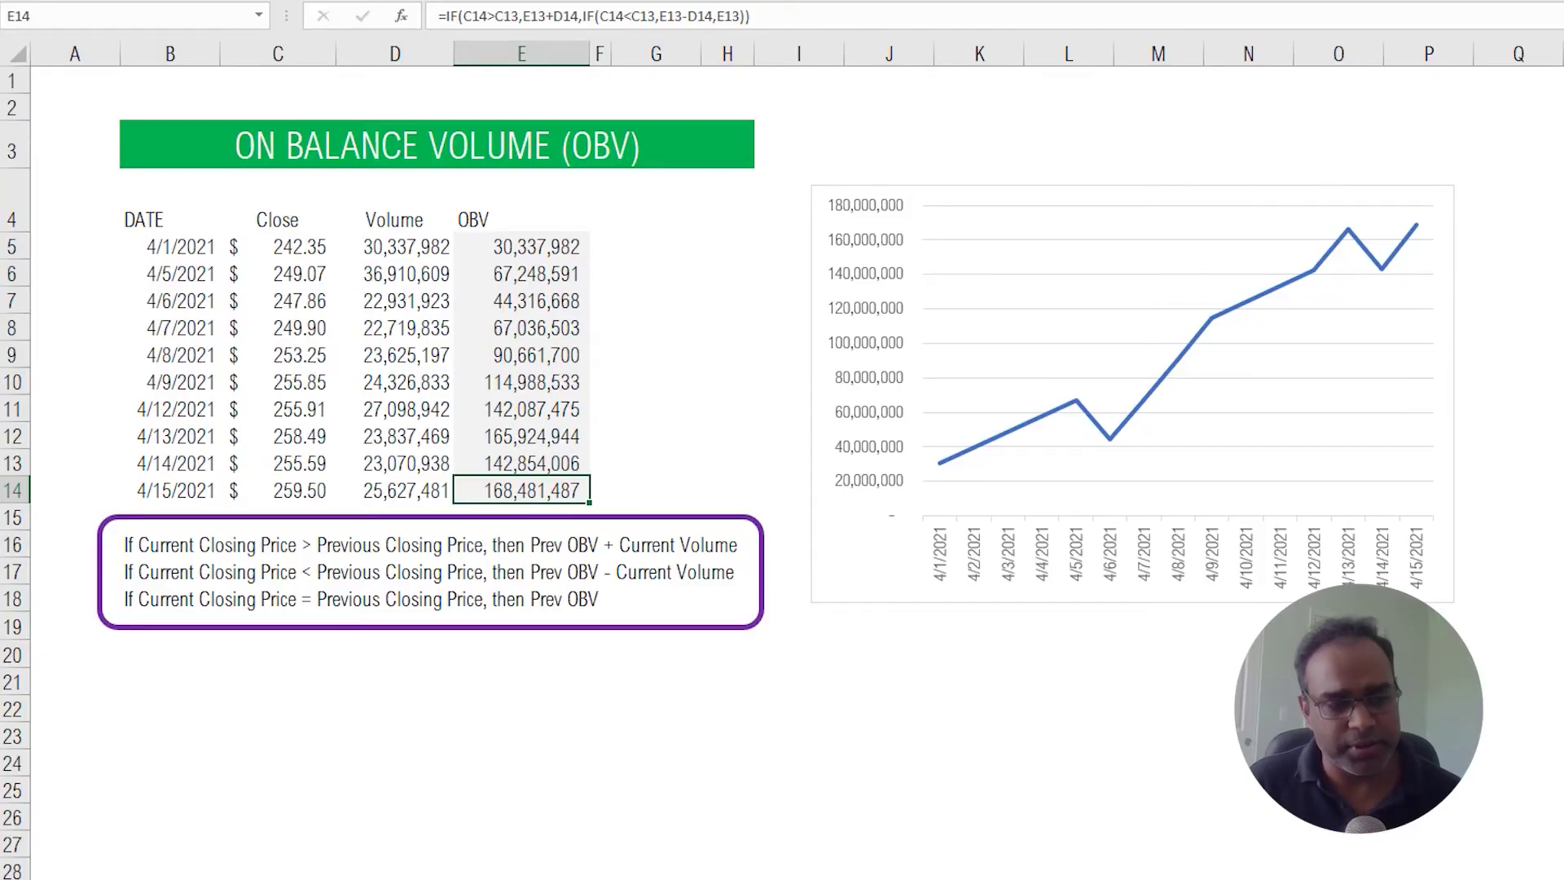
key(ctrl+Page_Down)
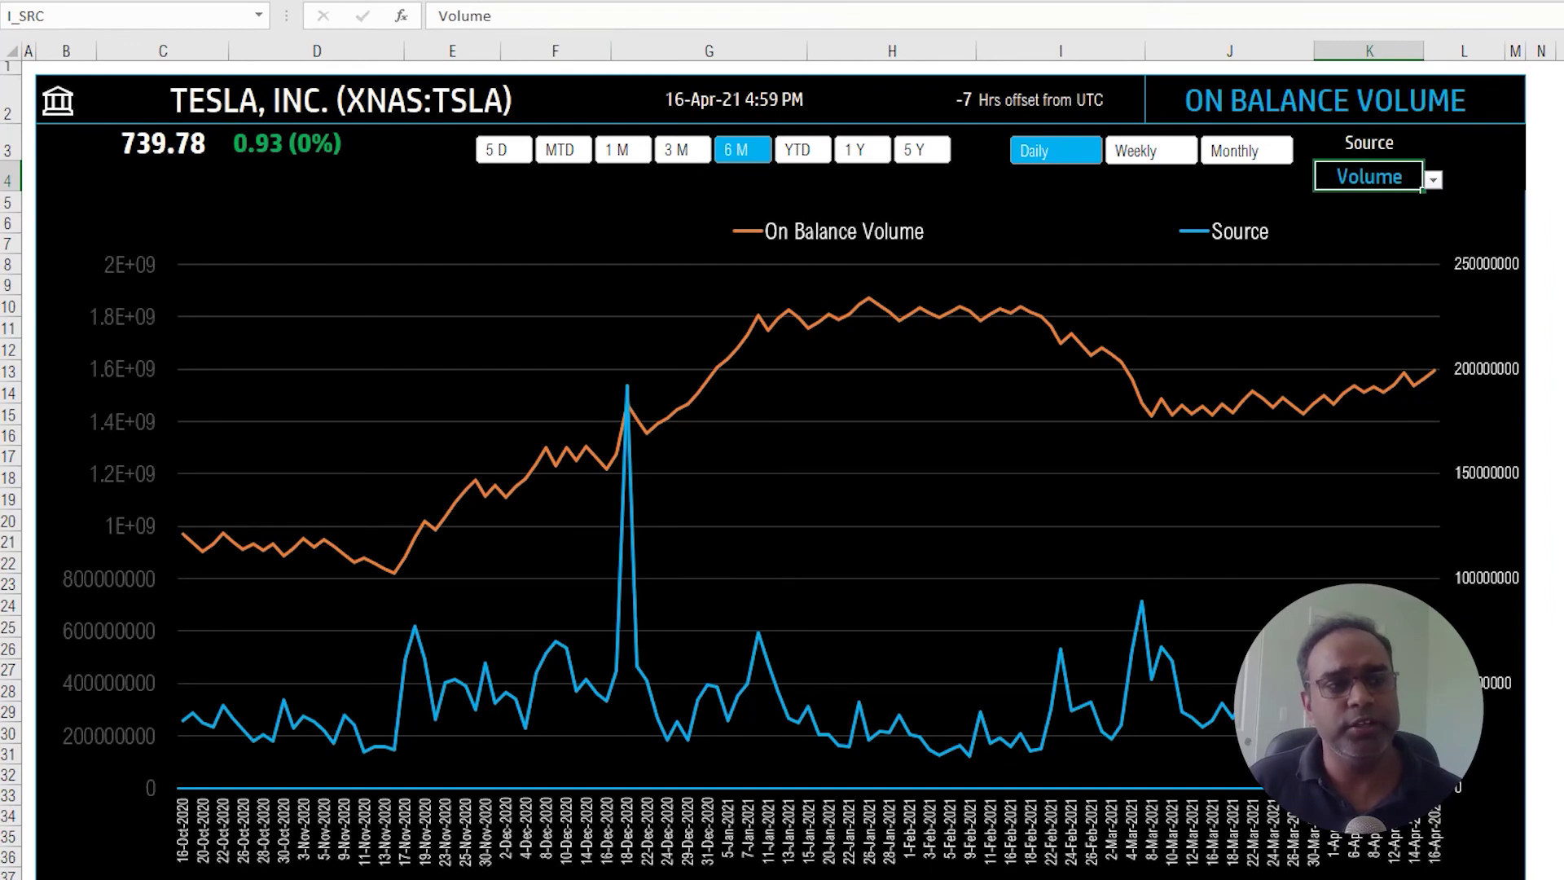
click(227, 96)
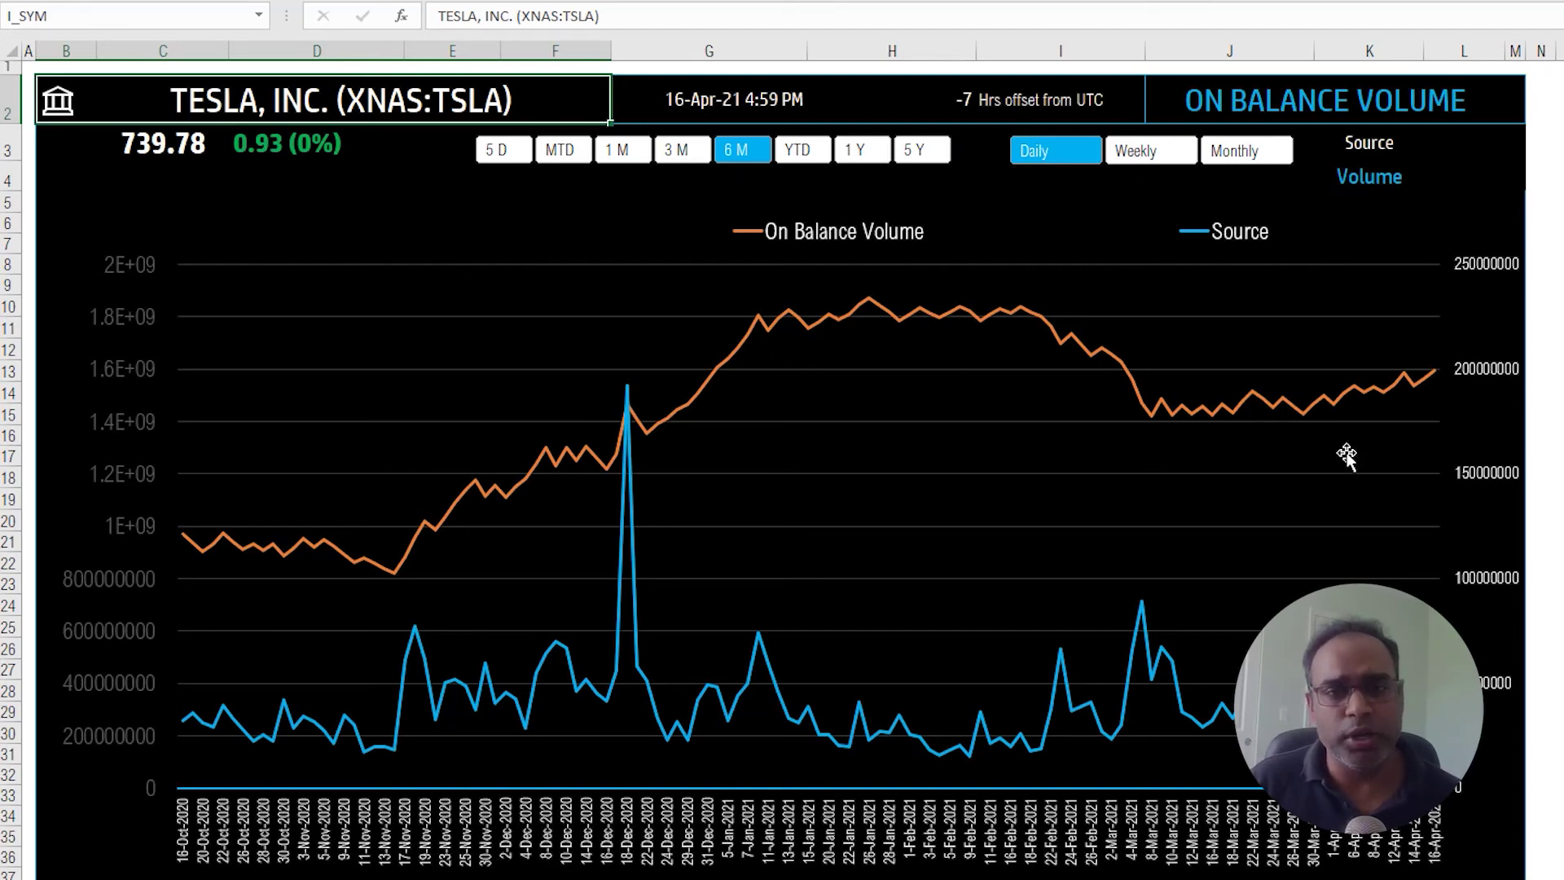
click(1407, 175)
click(1432, 180)
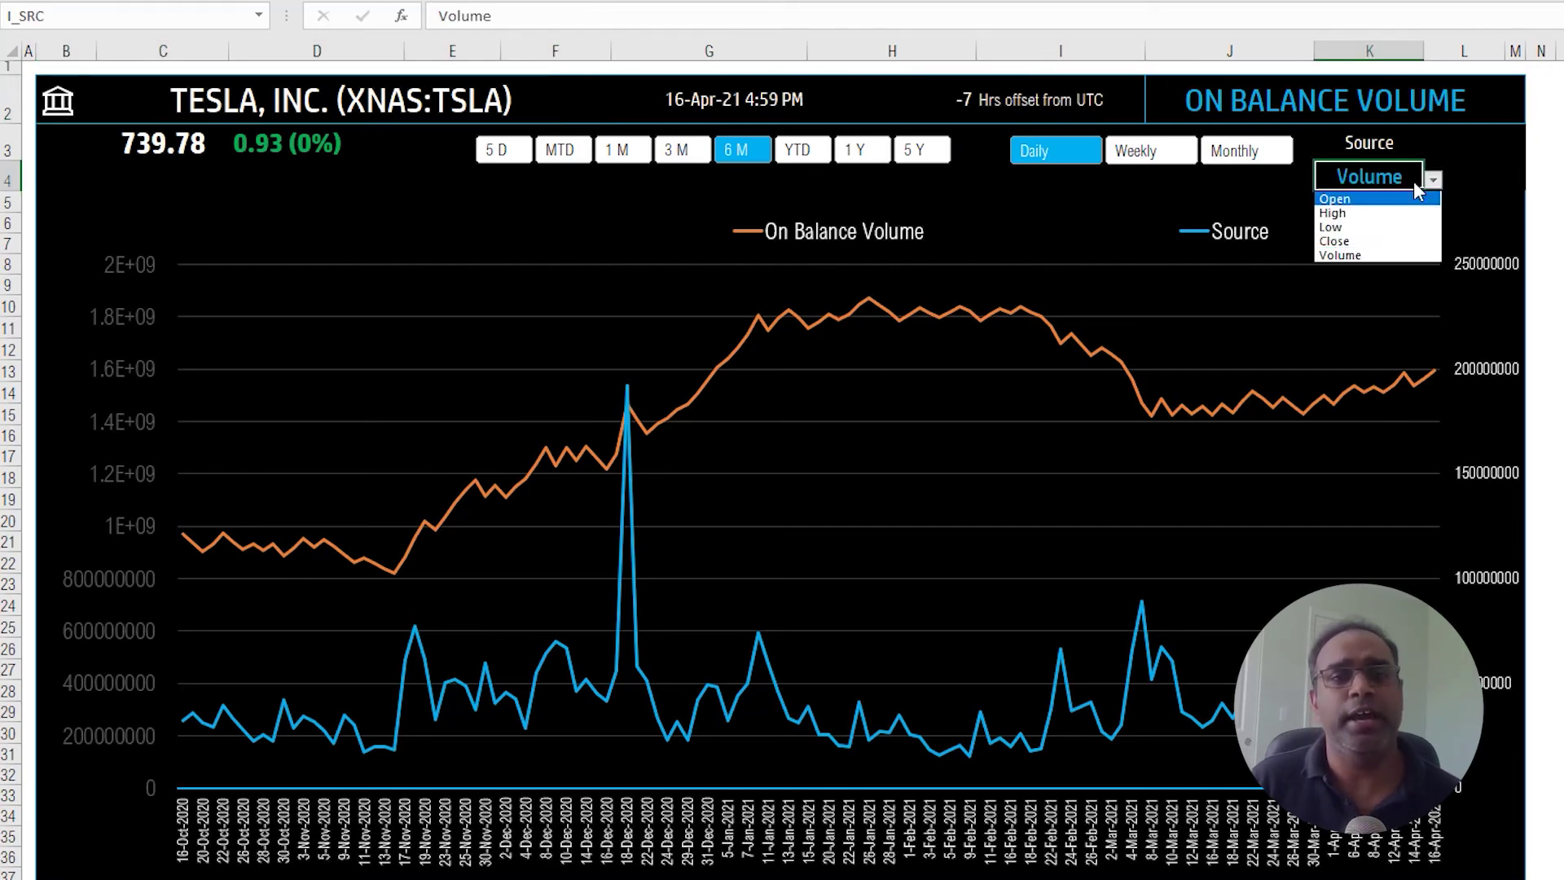
click(1414, 180)
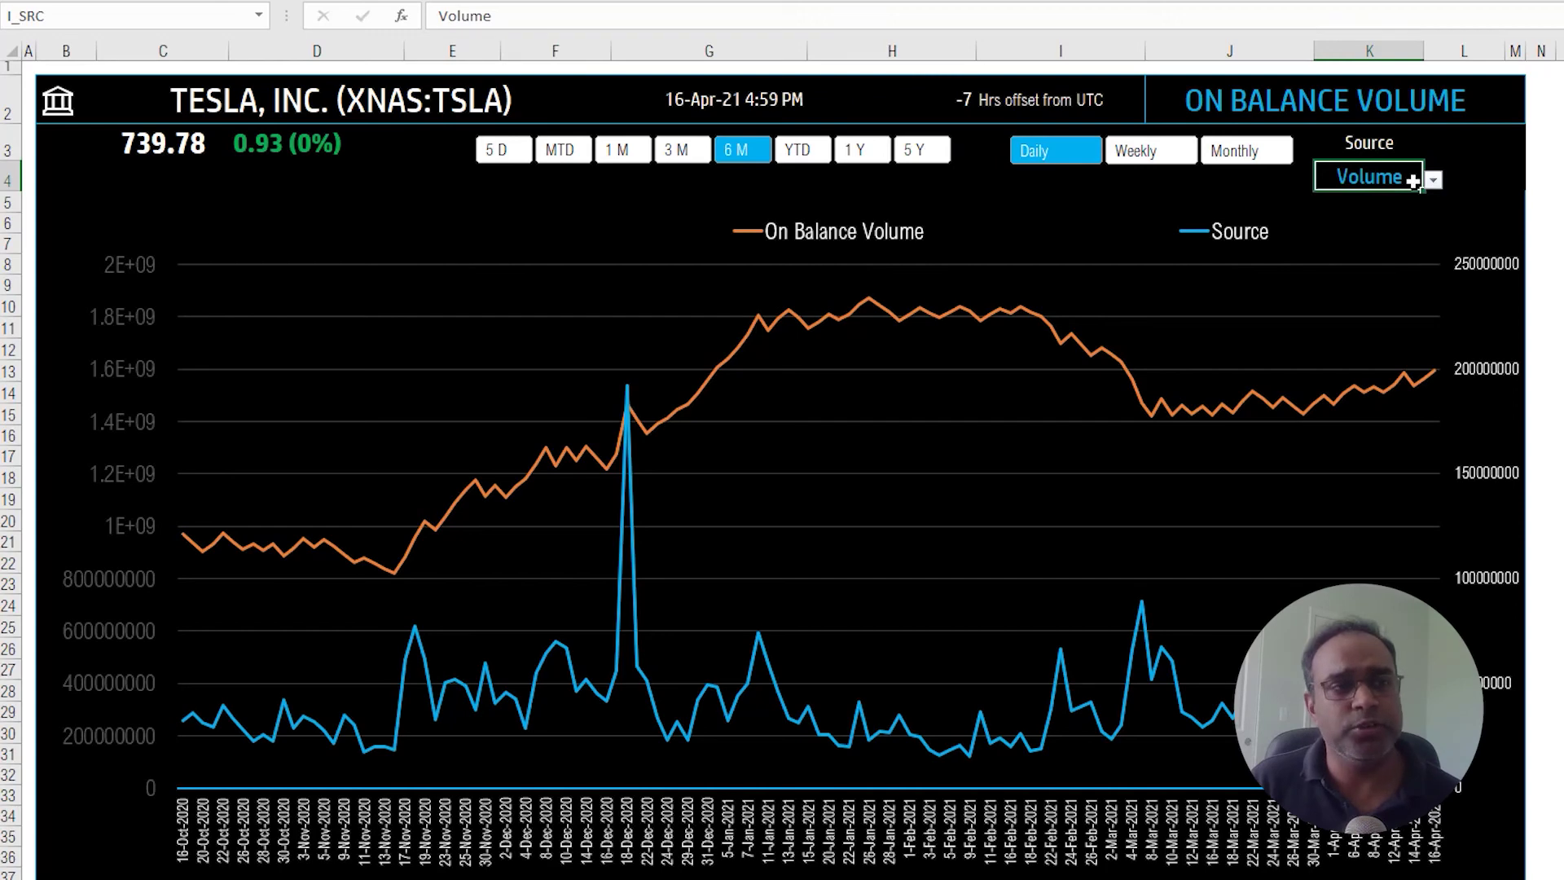